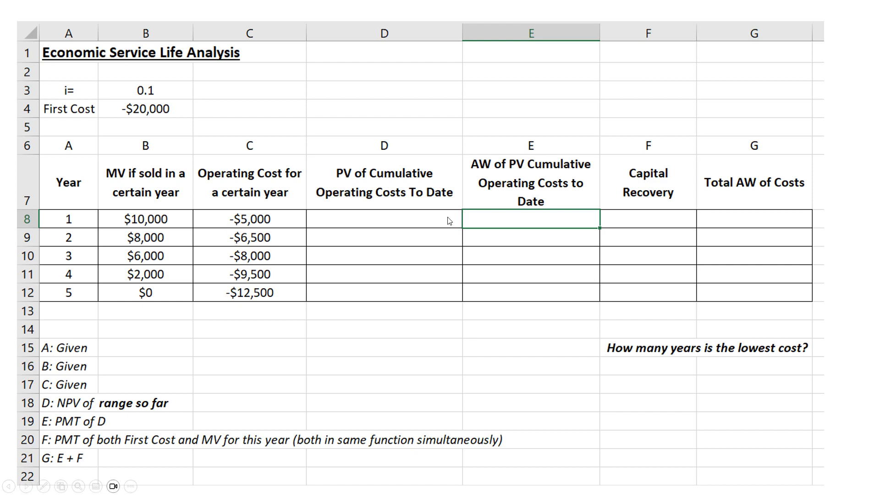
End the slide show and switch to File Explorer to open the Courses folder inside the OneDrive Work Files folder
key(Escape)
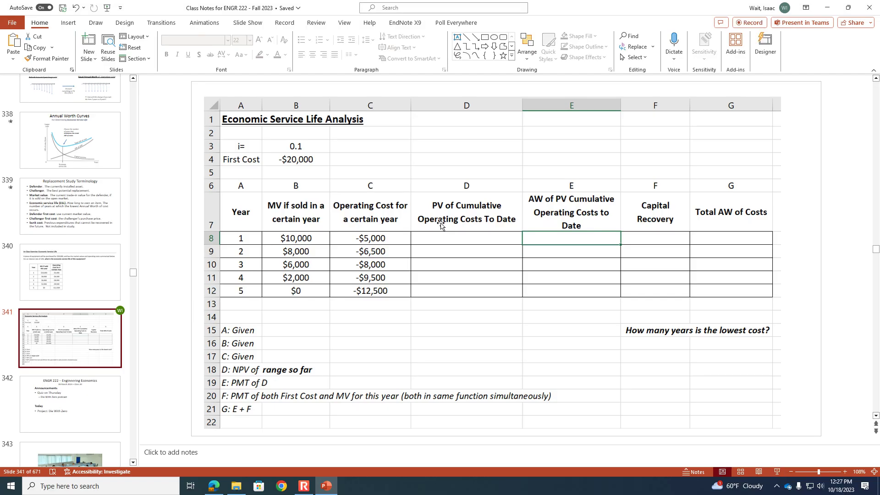
click(235, 490)
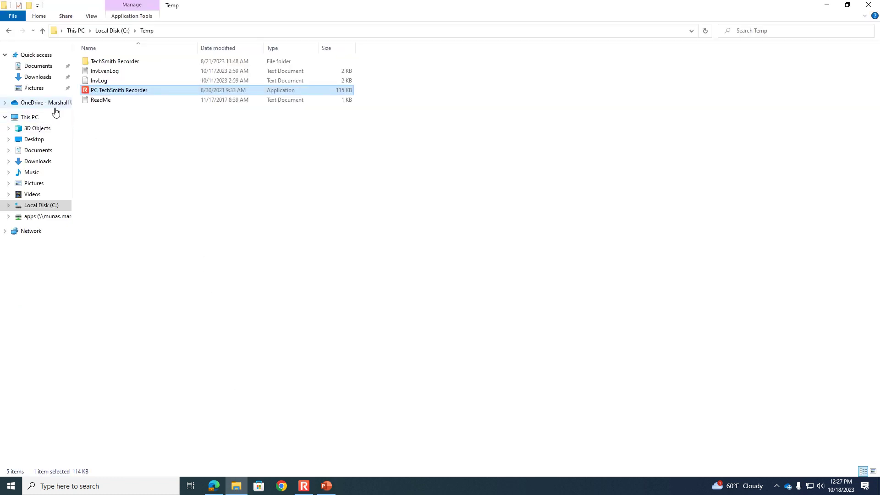
click(5, 103)
click(43, 245)
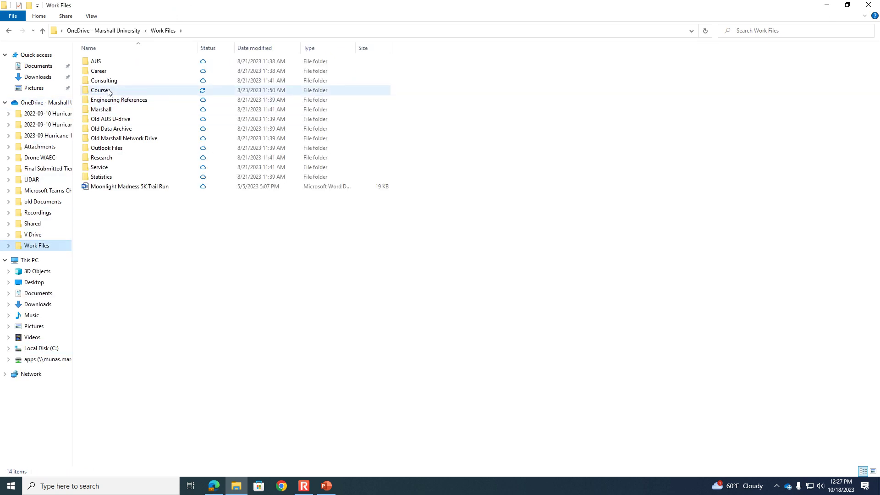
mouse_move(109, 92)
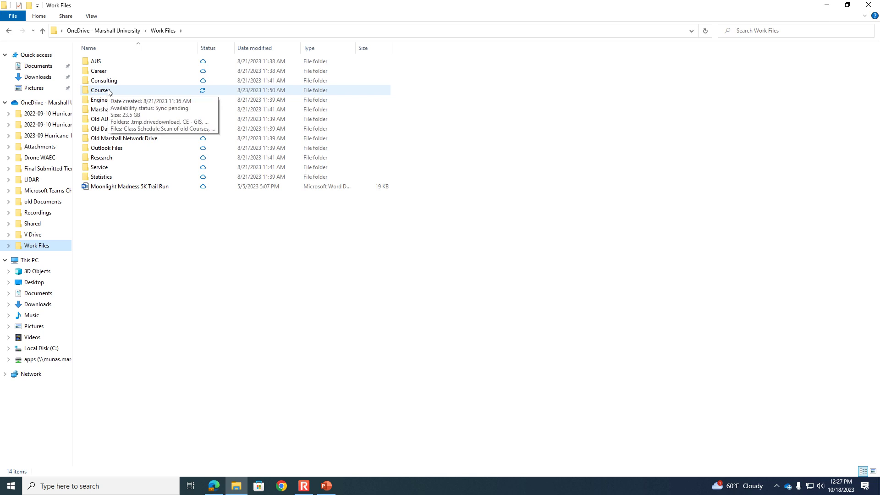
double_click(109, 92)
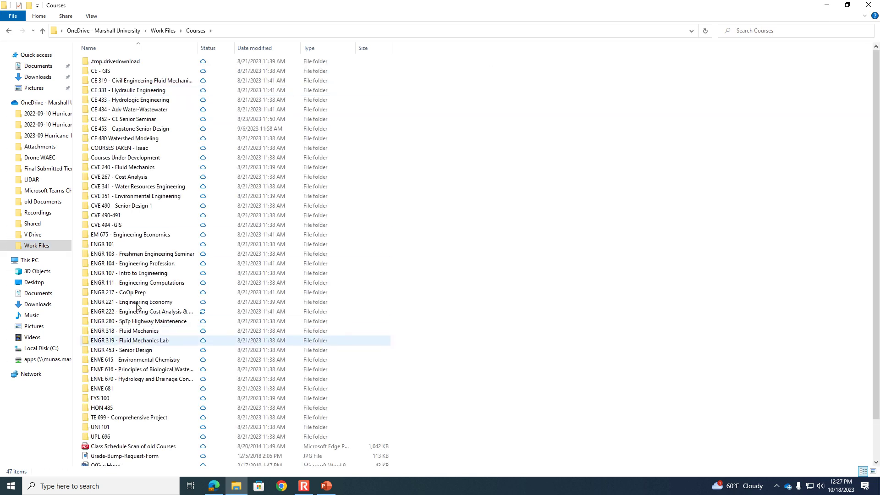
Open the ICE 25 - Economic Service Life starting template workbook from the ENGR 222 course's 2023 Fall ICE folder
double_click(138, 312)
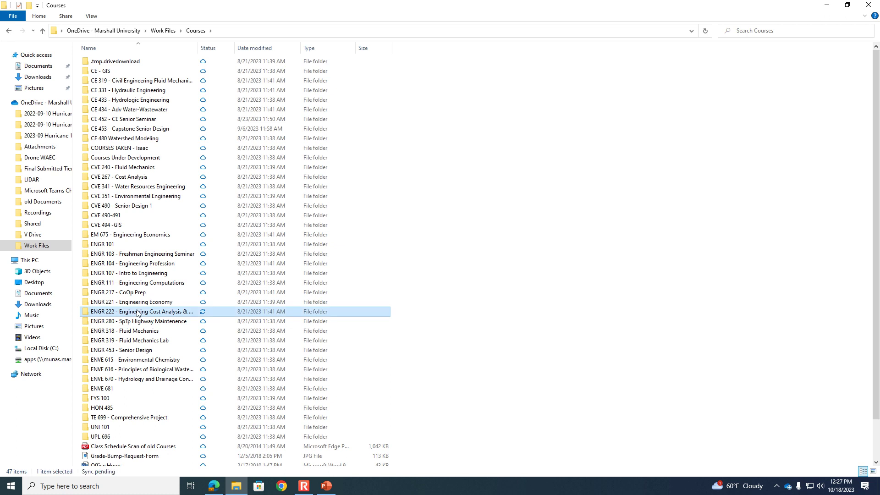
double_click(110, 147)
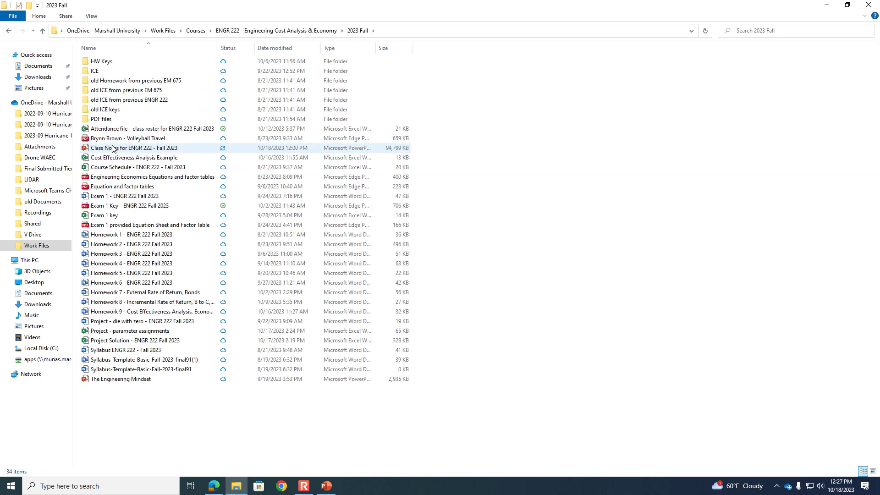
double_click(105, 71)
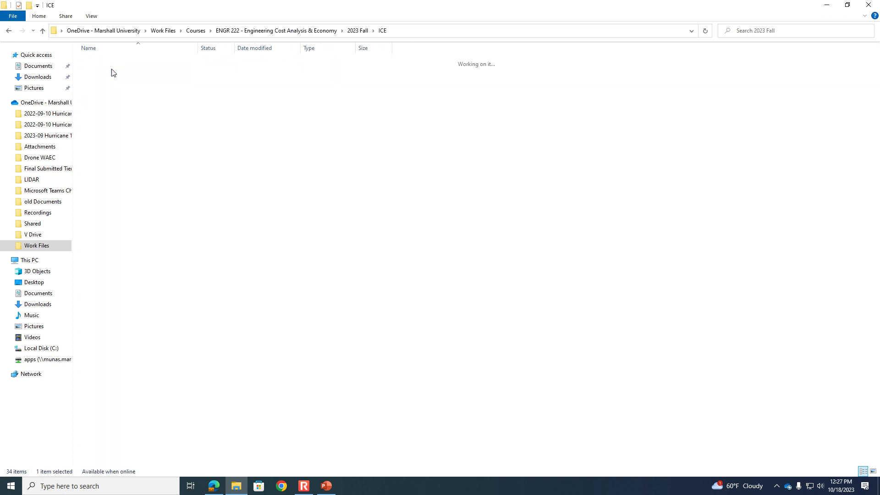
scroll(206, 270, down, 1)
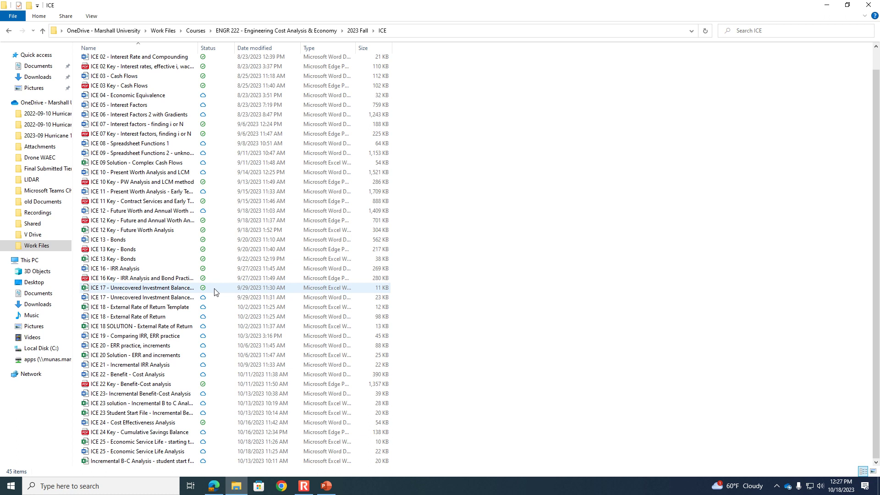
double_click(150, 442)
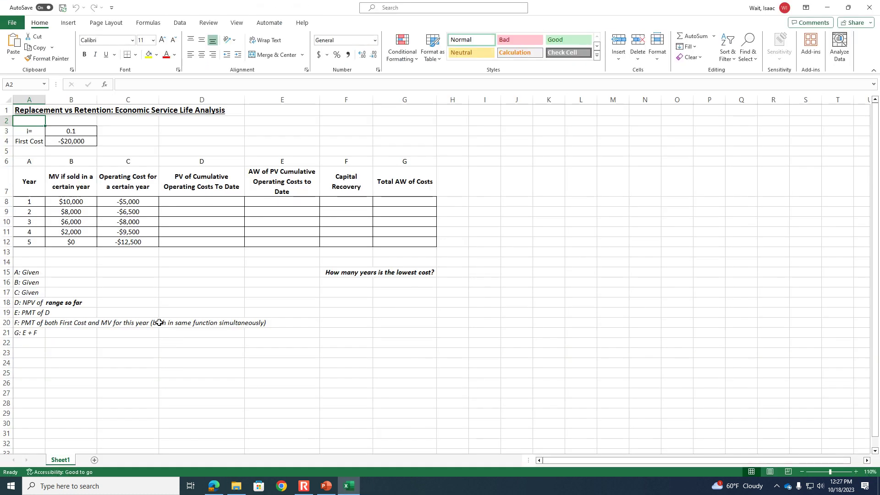
Examine the given interest rate, the first cost and the year 1 market value in the worksheet
click(855, 471)
click(855, 472)
click(855, 471)
click(855, 471)
click(855, 472)
click(855, 472)
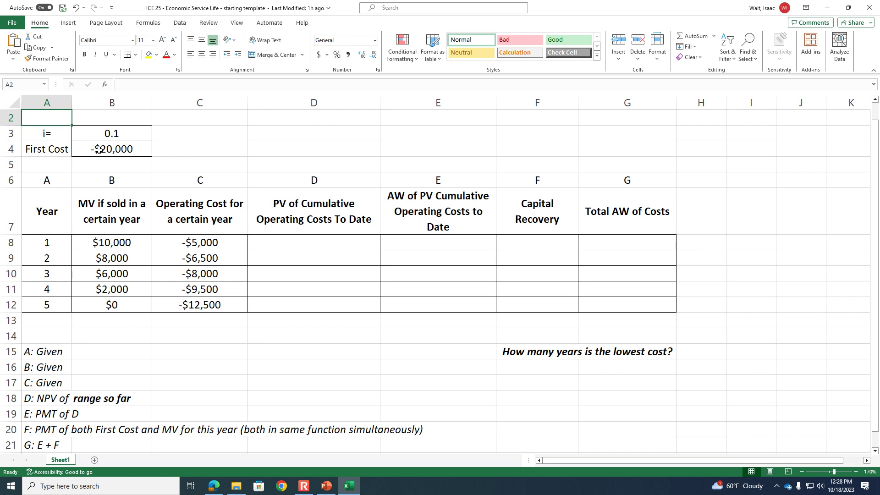
click(124, 134)
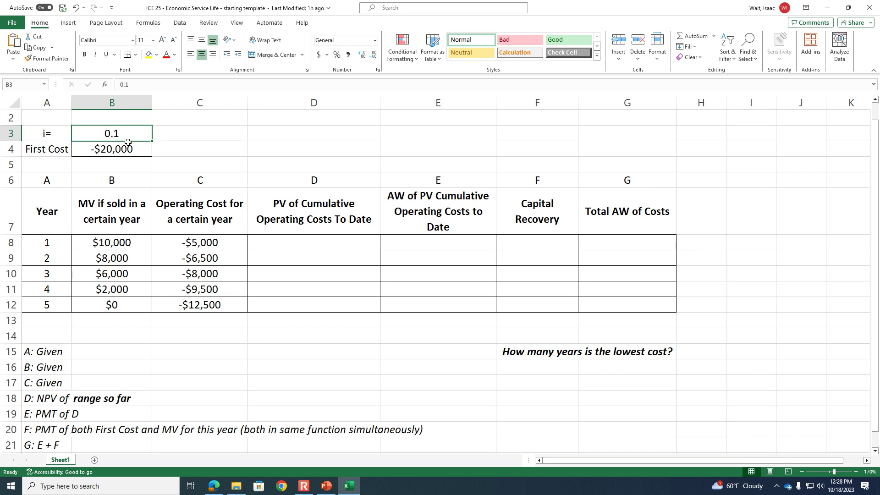
scroll(128, 142, up, 1)
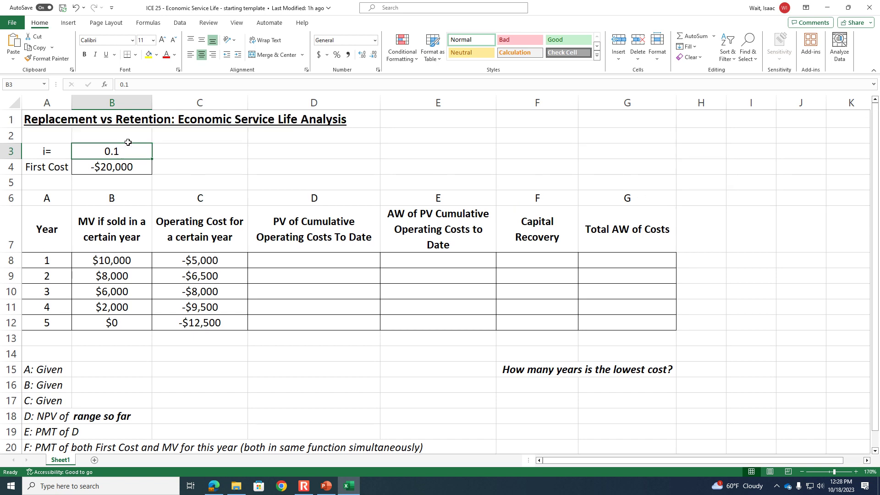
click(119, 168)
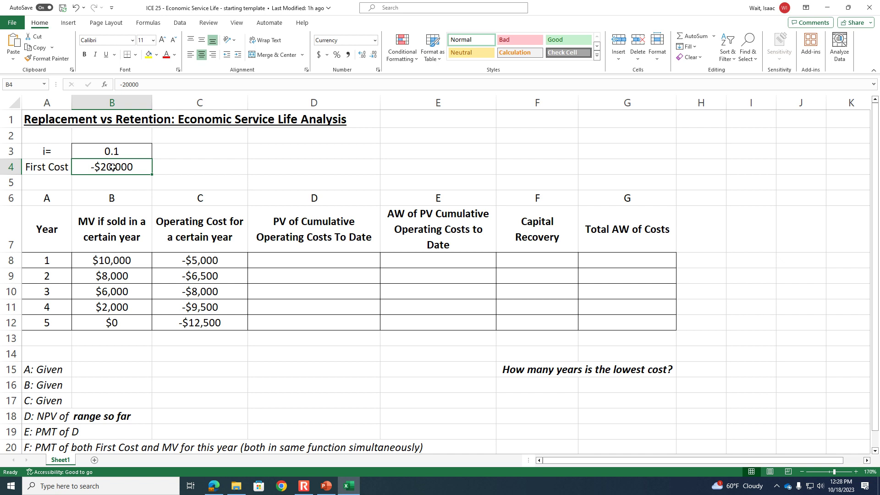
click(101, 261)
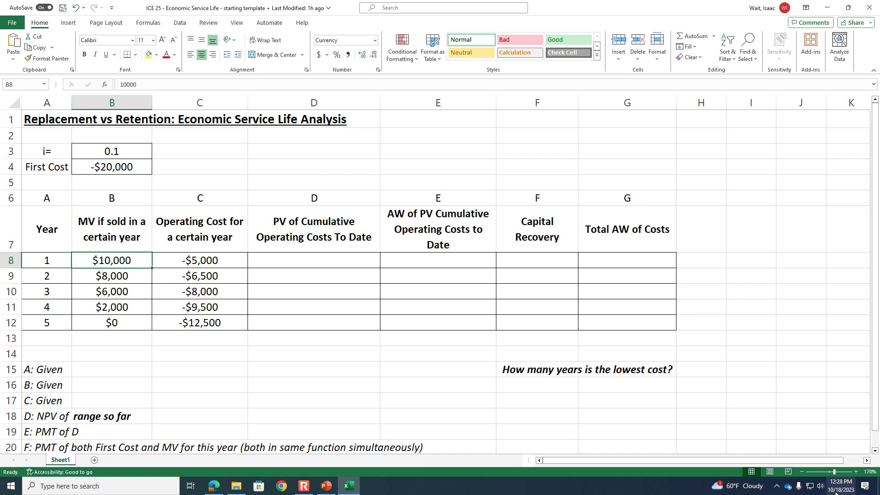
Examine the given operating costs for years 1 through 5 in column C
click(853, 471)
click(853, 471)
click(853, 471)
click(853, 471)
scroll(616, 395, up, 1)
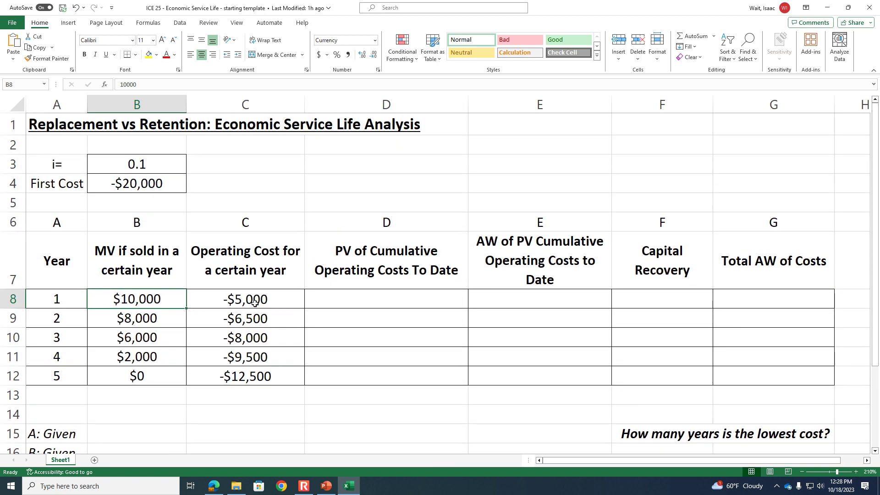
click(256, 304)
click(256, 318)
click(261, 340)
click(259, 357)
click(271, 372)
Enter =NPV($B$3,C8) in D8 to compute the year 1 present value of cumulative operating costs
click(378, 296)
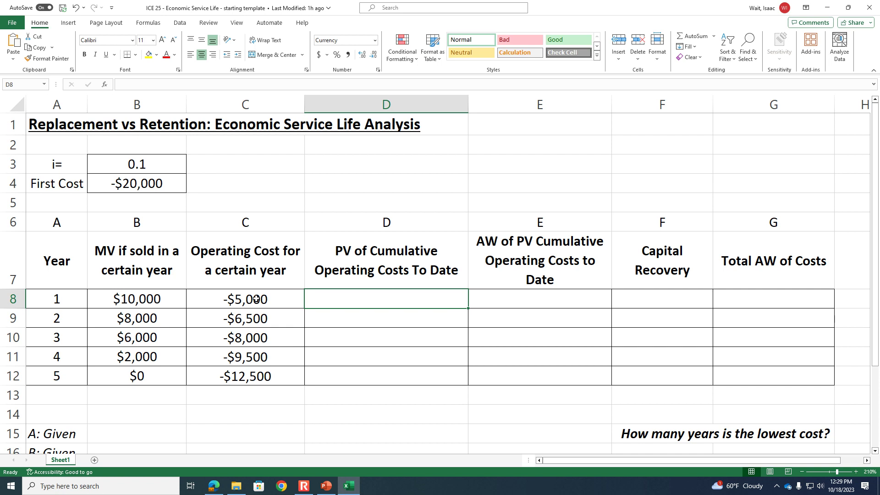
text(=n)
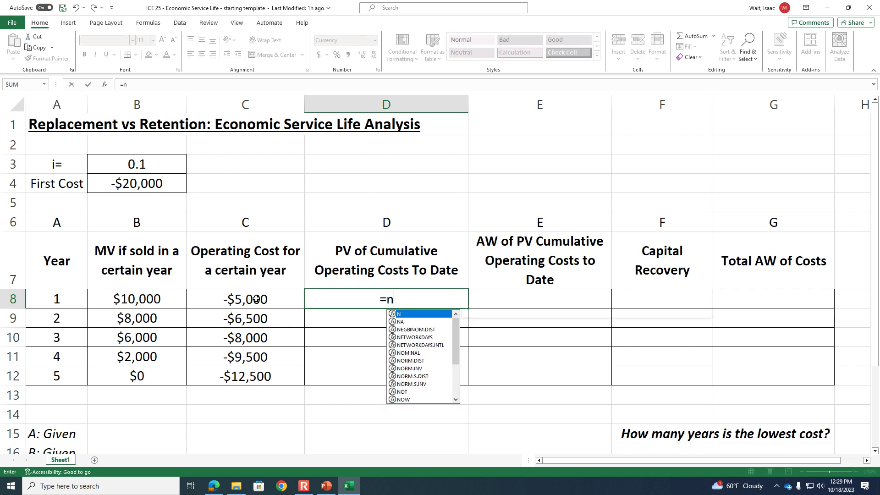
text(pv()
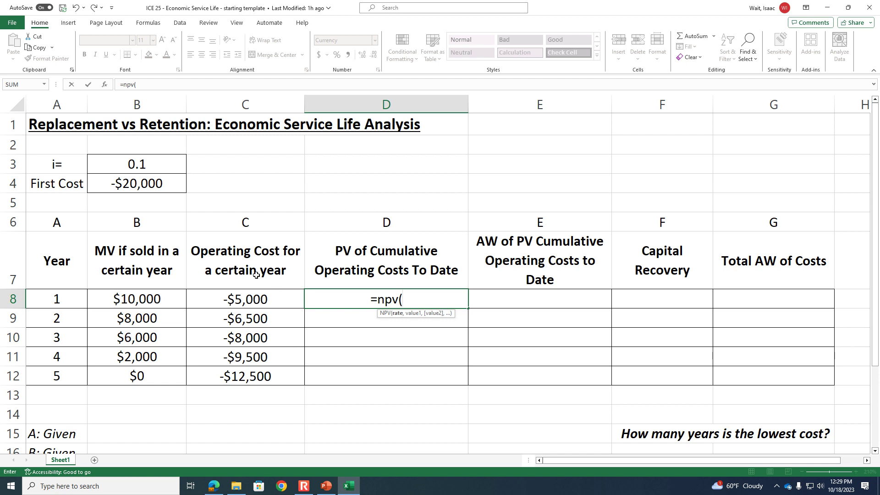
click(126, 164)
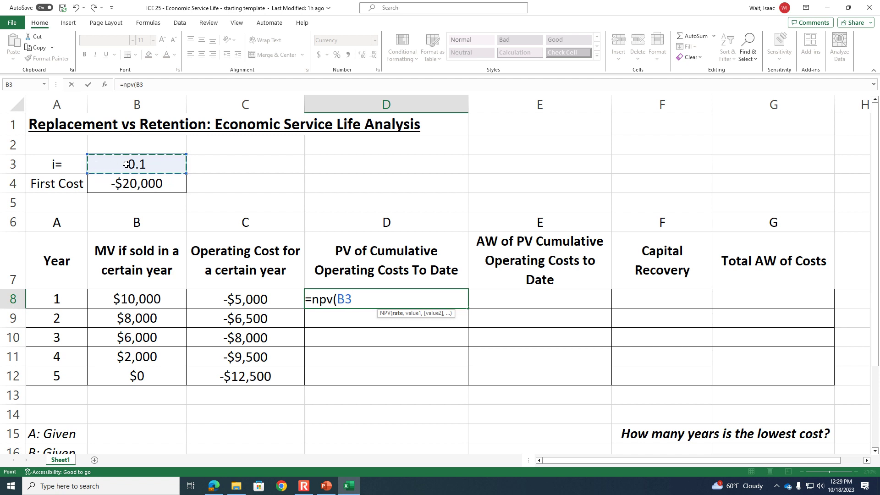
key(F4)
text(,)
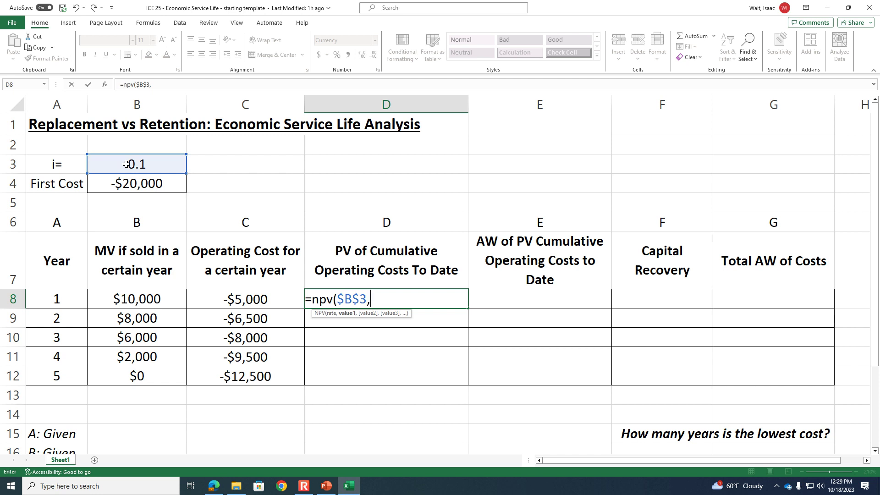
click(249, 299)
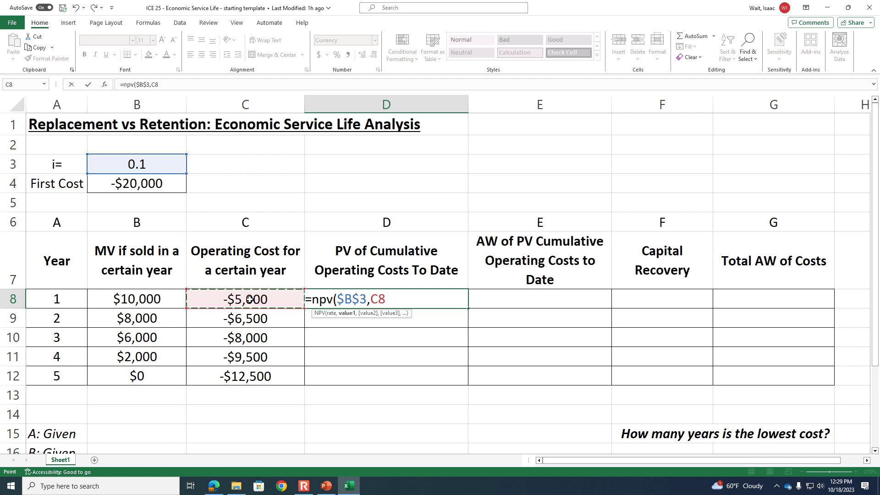
text())
key(Return)
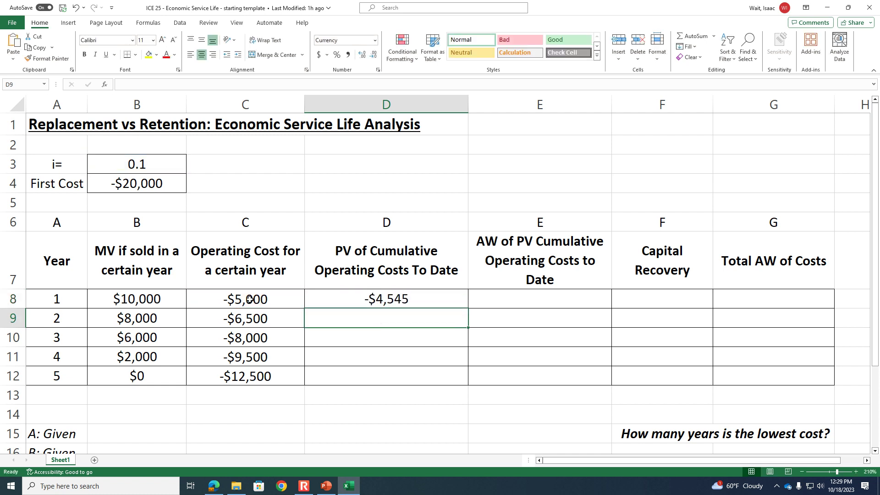
Review the NPV formula in D8 along with its column heading and the year 1 operating cost it references
click(367, 299)
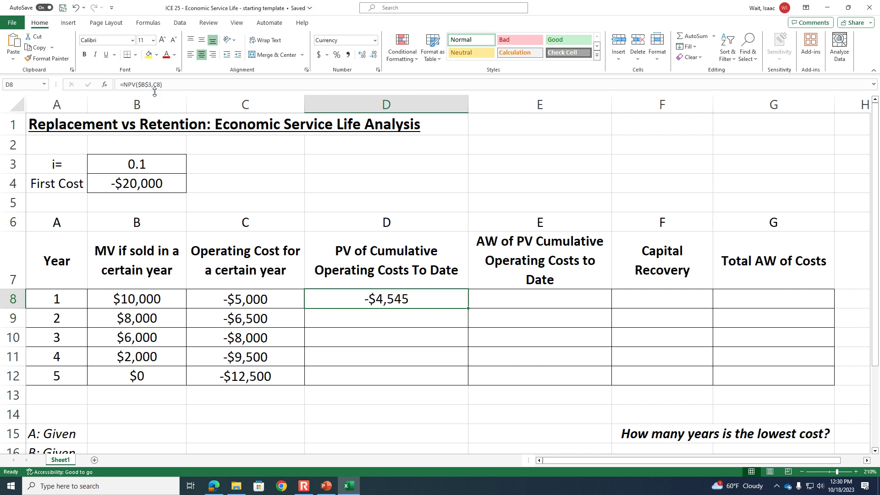
click(156, 87)
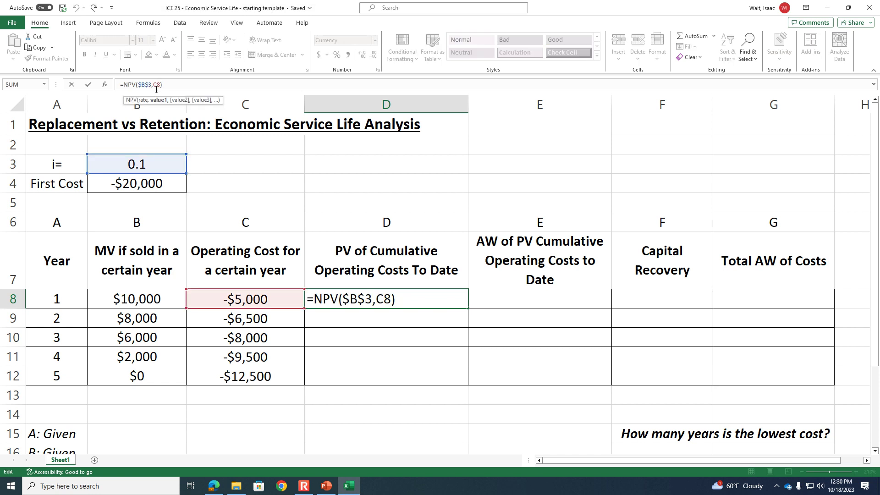
key(ctrl+Return)
click(259, 301)
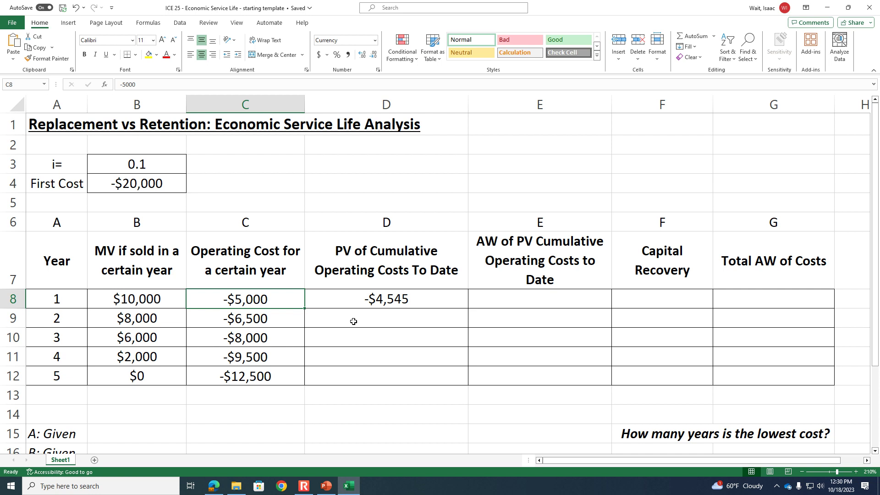
click(337, 260)
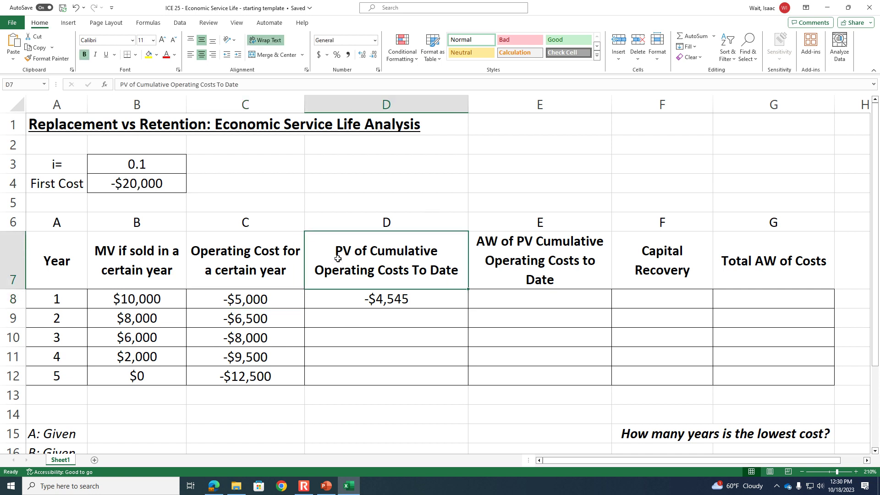
click(277, 297)
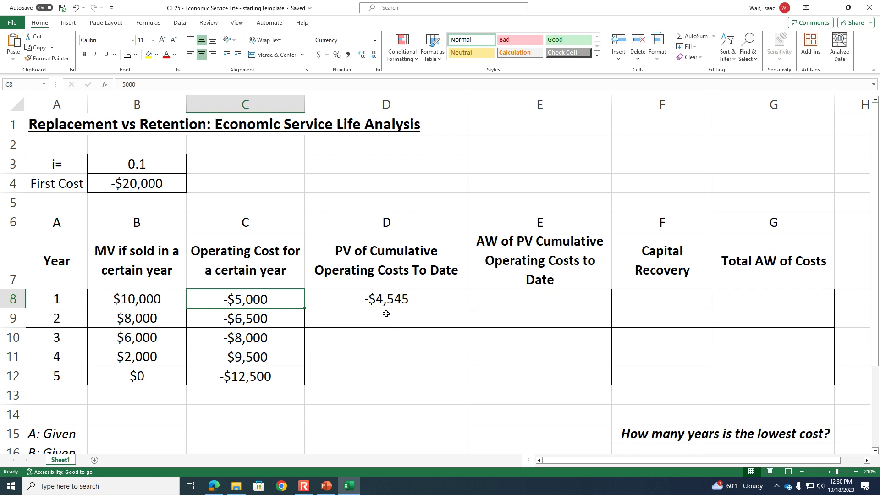
Enter =NPV($B$3,$C$8:C9) in D9 to compute the year 2 present value of cumulative operating costs
click(370, 313)
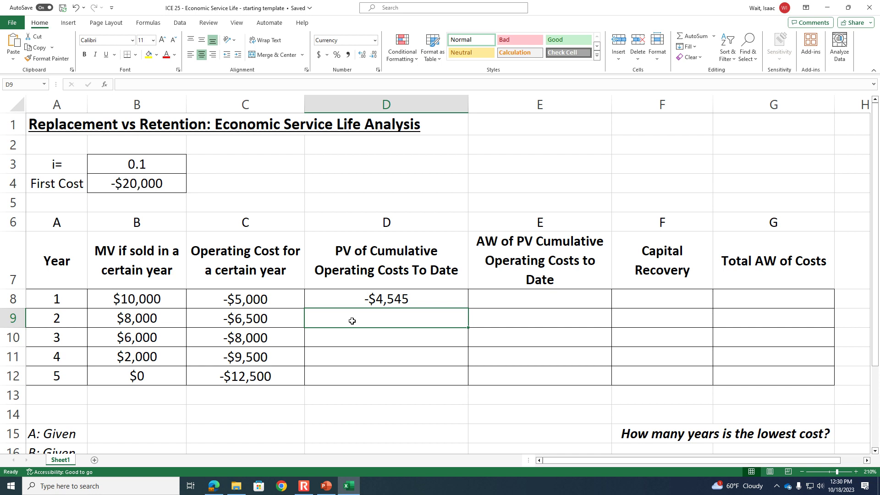
text(=)
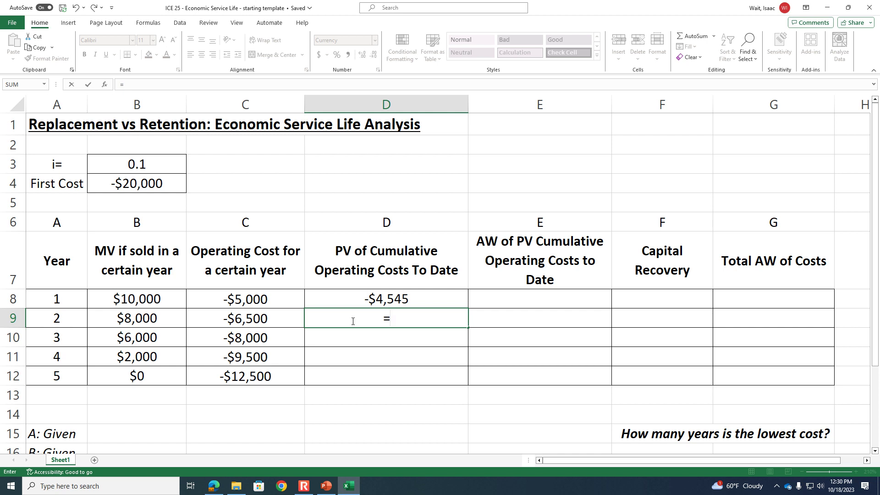
text(npv()
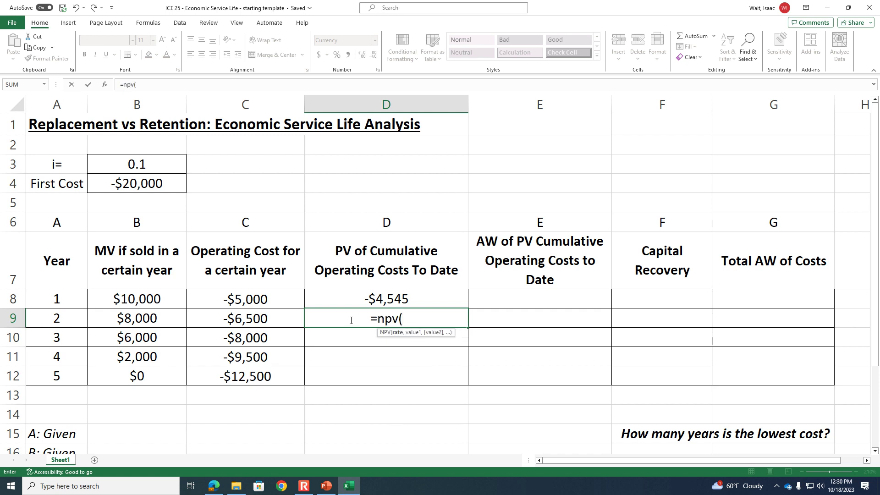
click(133, 163)
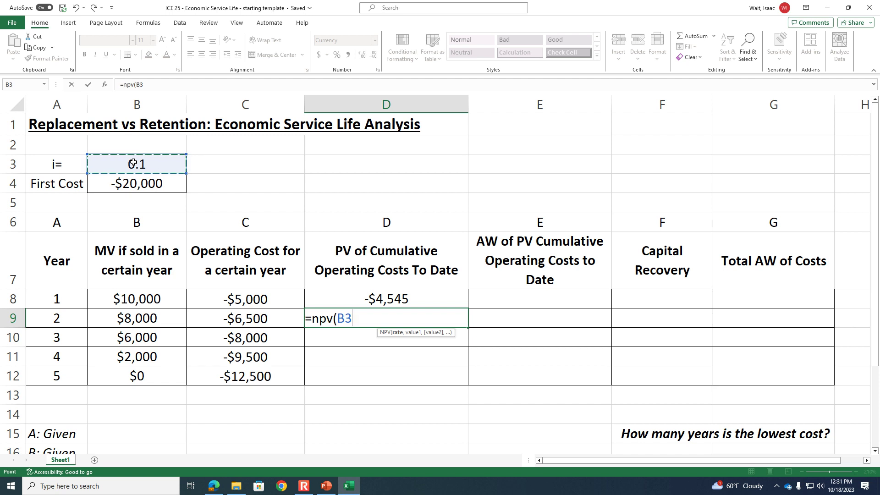
key(F4)
text(,)
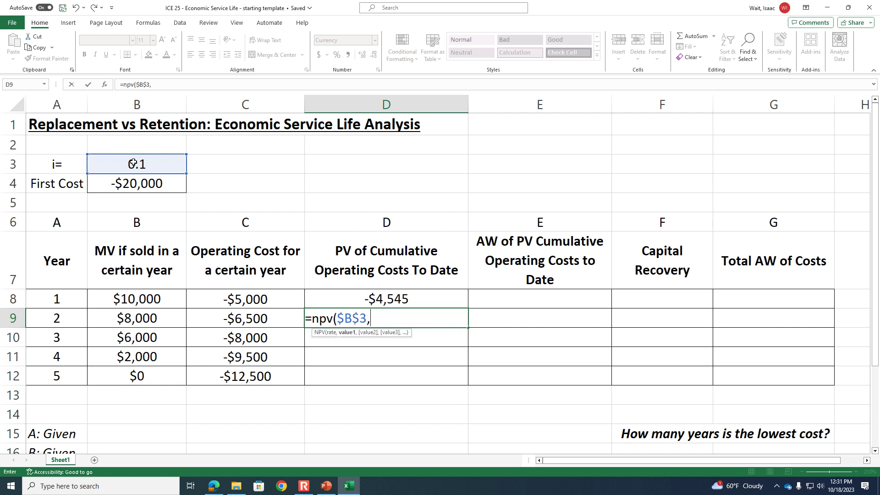
drag(259, 297, 262, 316)
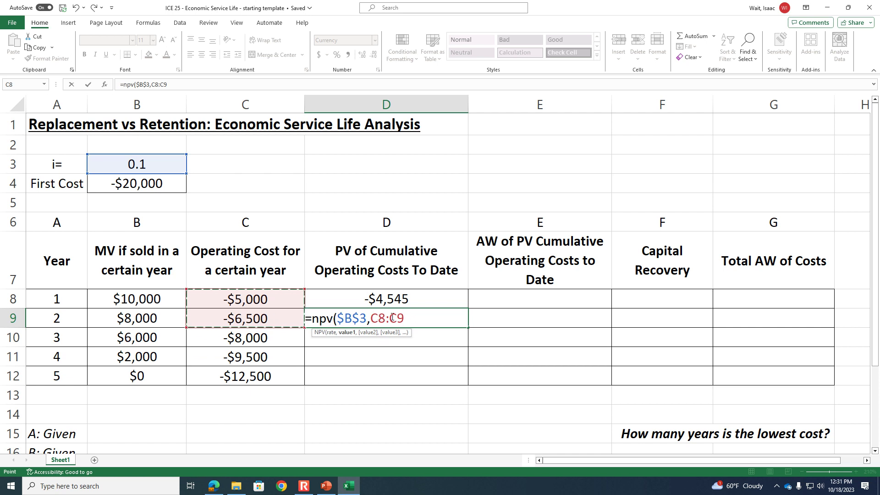
click(146, 81)
key(F4)
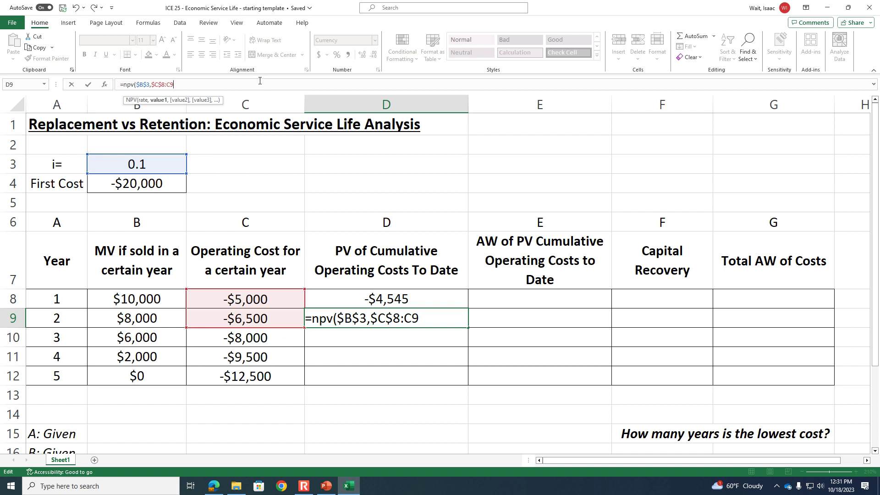
text())
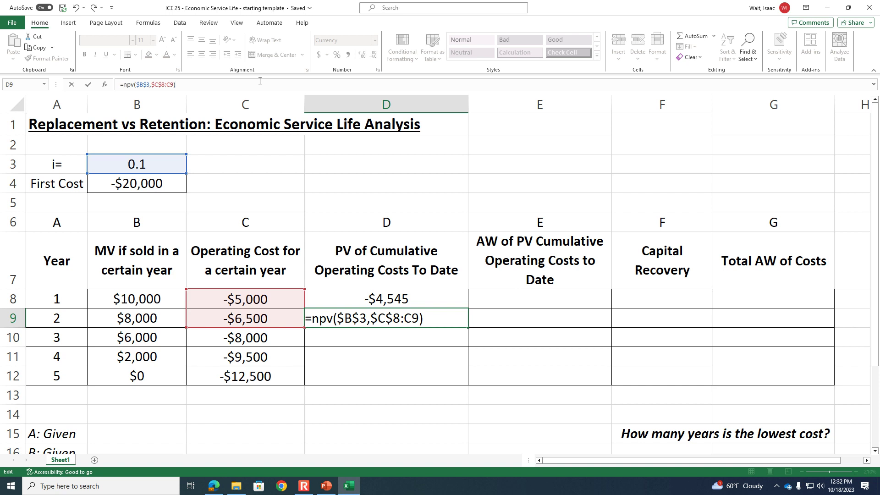
key(Return)
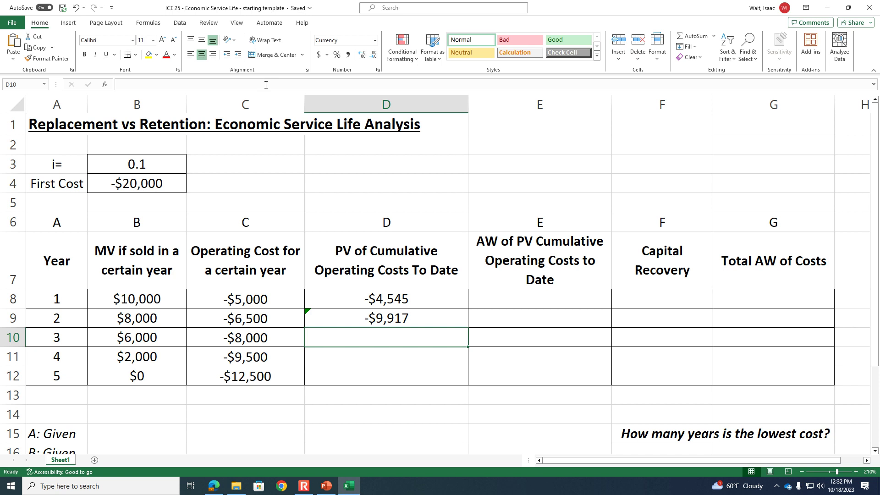
Fill the NPV formula from D9 down into D10 for year 3
click(432, 319)
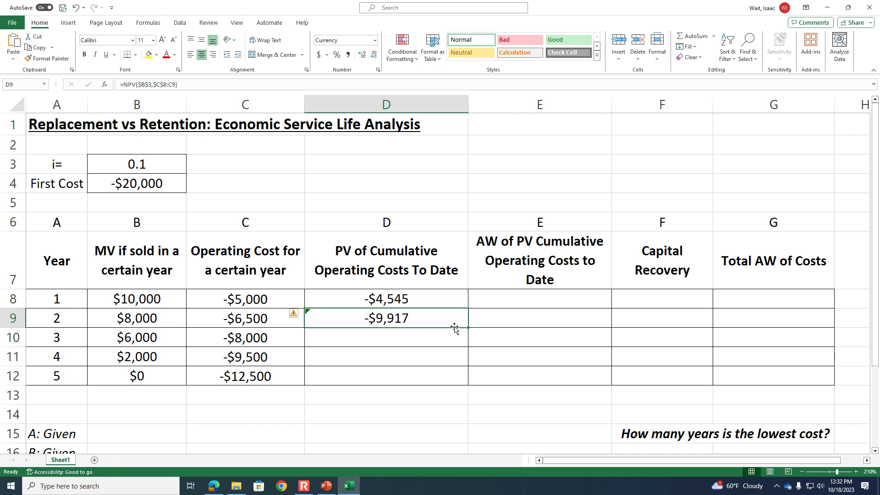
drag(468, 327, 468, 342)
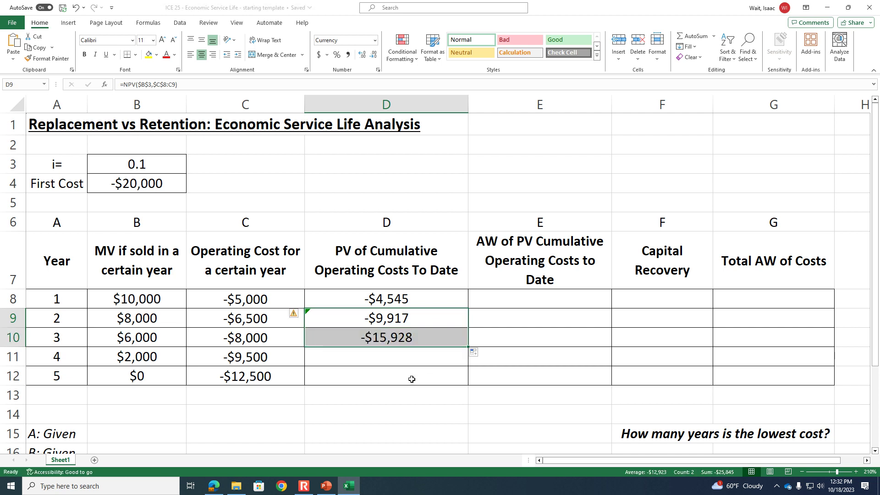
click(416, 348)
Inspect the NPV formula in D10 to check its interest rate and operating cost range references
click(420, 340)
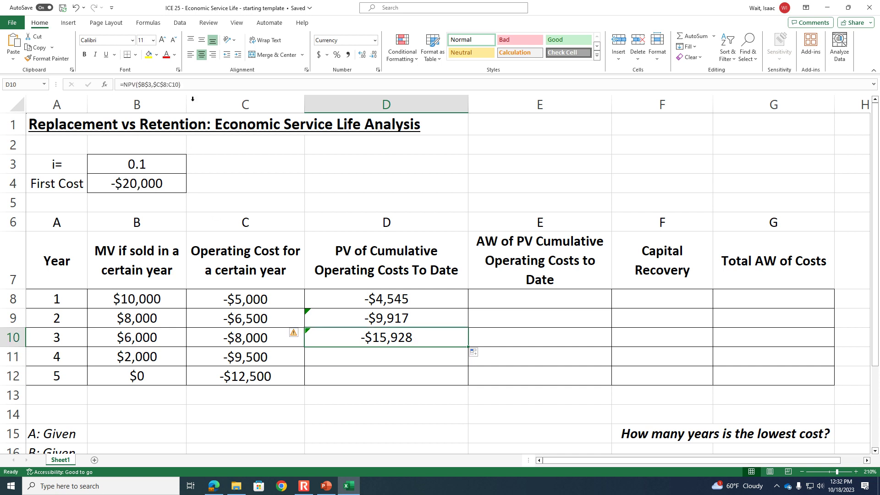
key(F2)
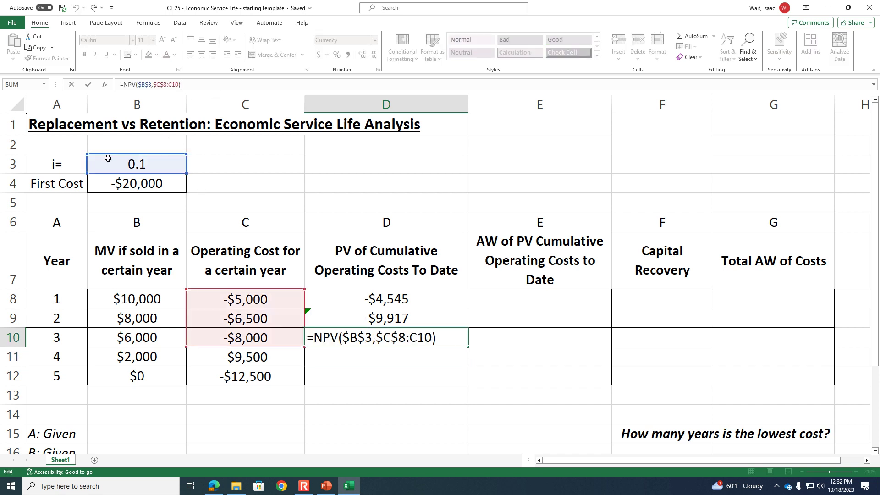
click(144, 84)
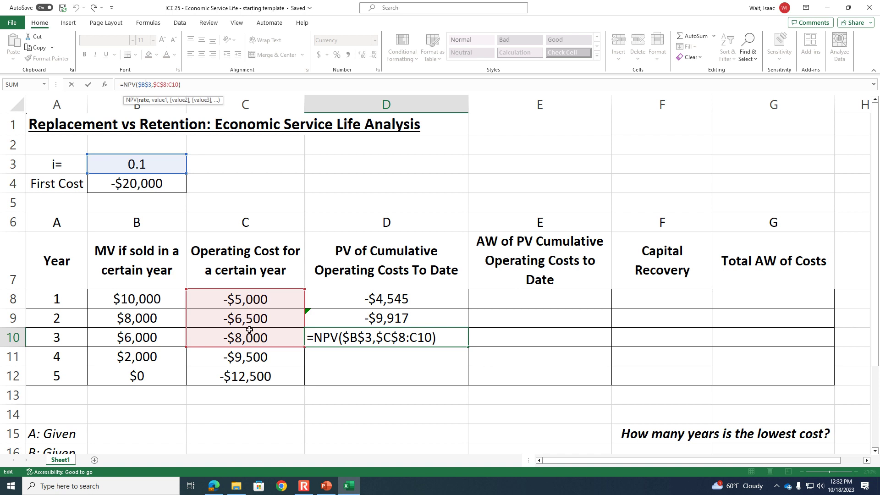
click(233, 85)
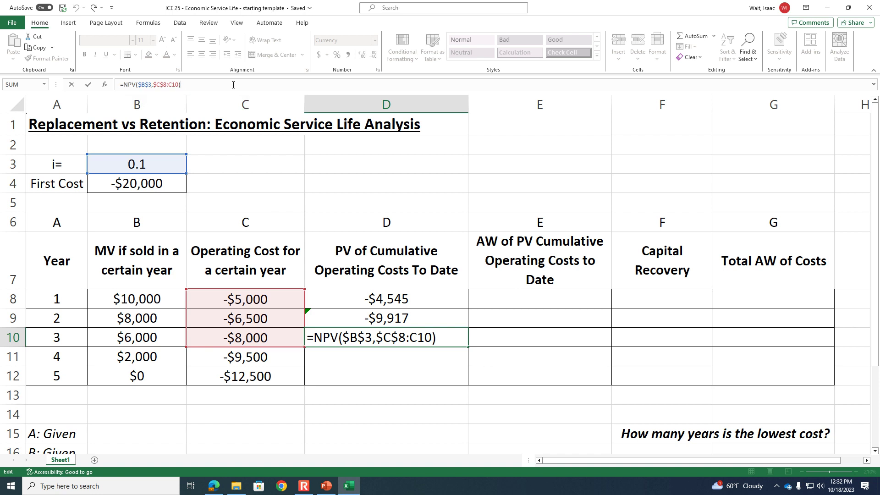
key(Return)
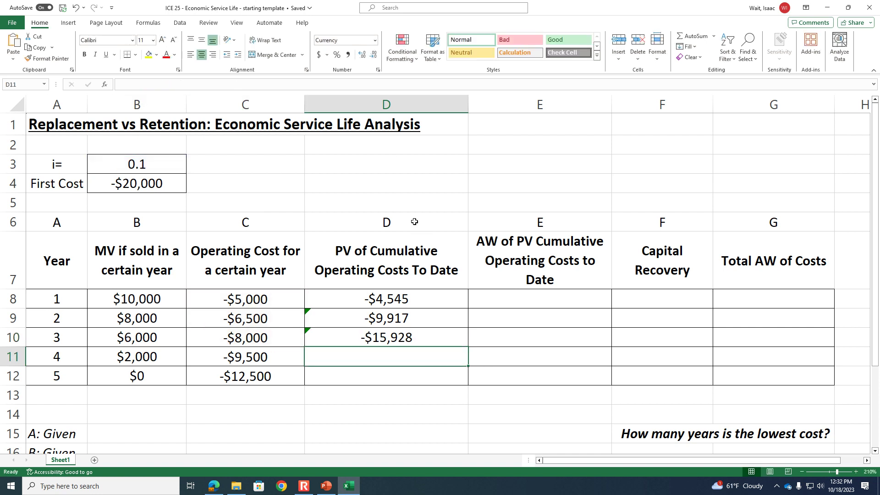
Fill the NPV formula from D10 down through D12 for years 4 and 5
click(422, 333)
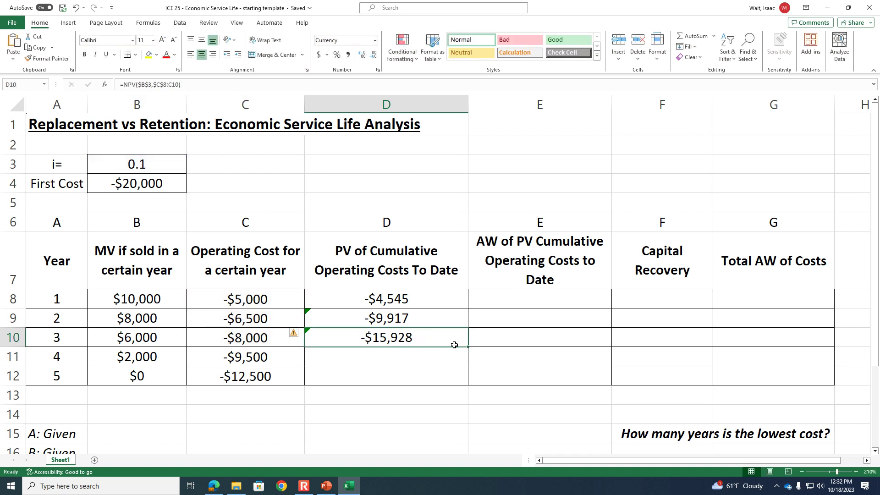
drag(467, 348, 466, 377)
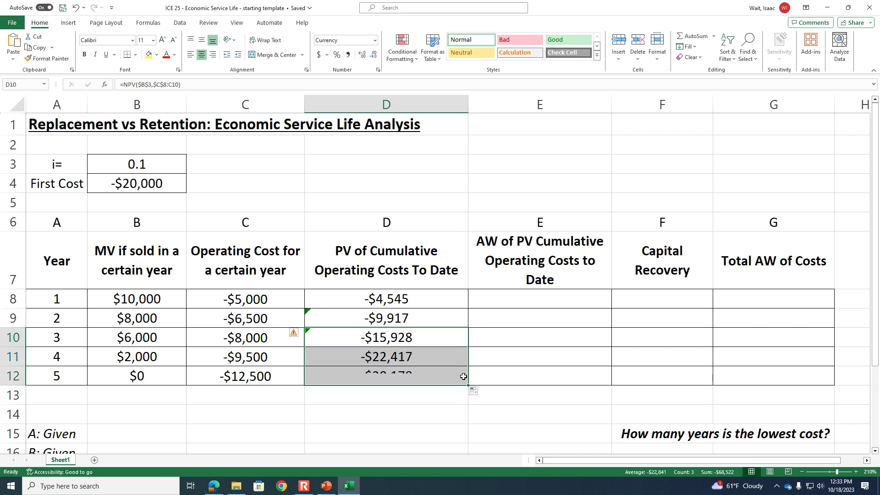
click(445, 396)
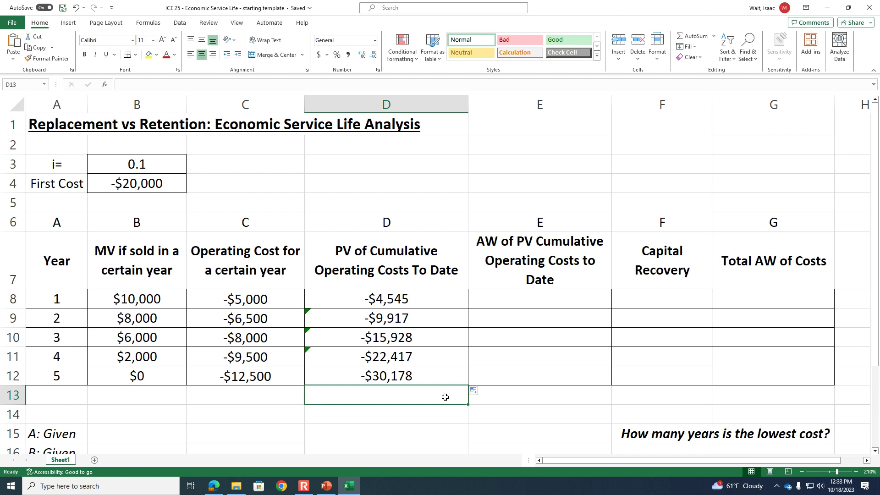
click(386, 223)
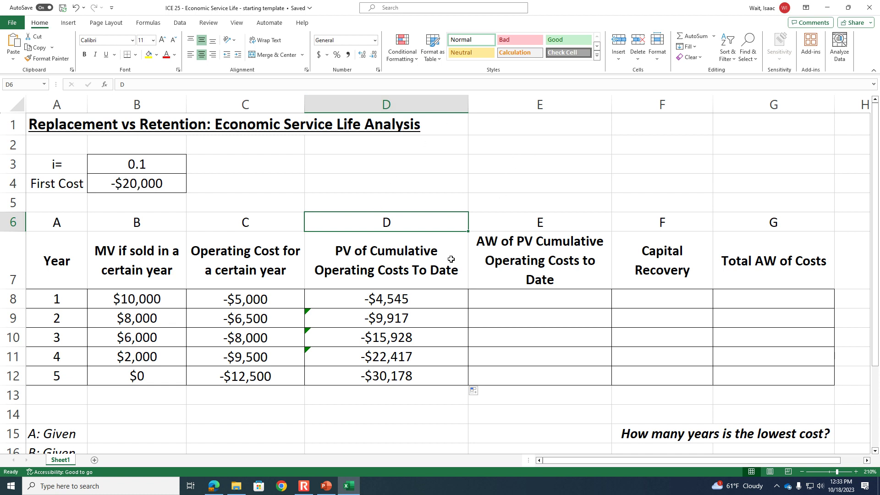
Switch to the PowerPoint class notes and review the Annual Worth of Annual Operating Costs slide as a slide show
click(326, 486)
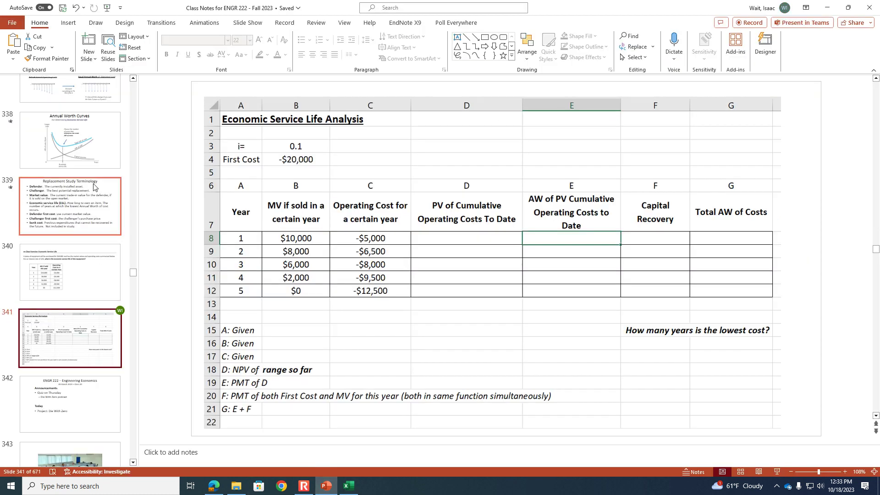
key(Up)
key(Up)
key(Up)
key(Up)
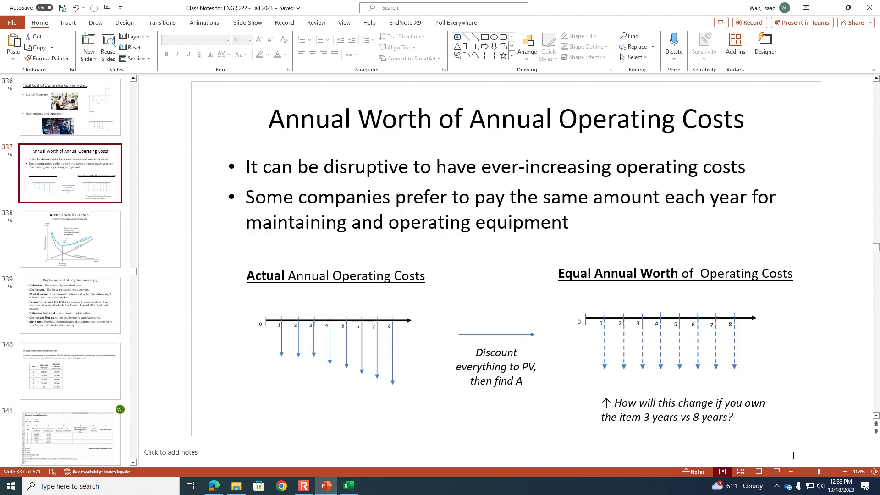
click(777, 471)
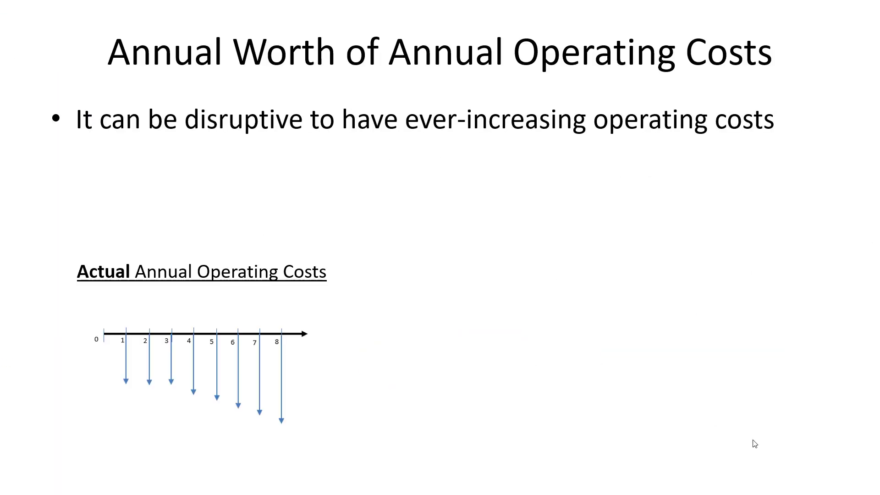
click(593, 367)
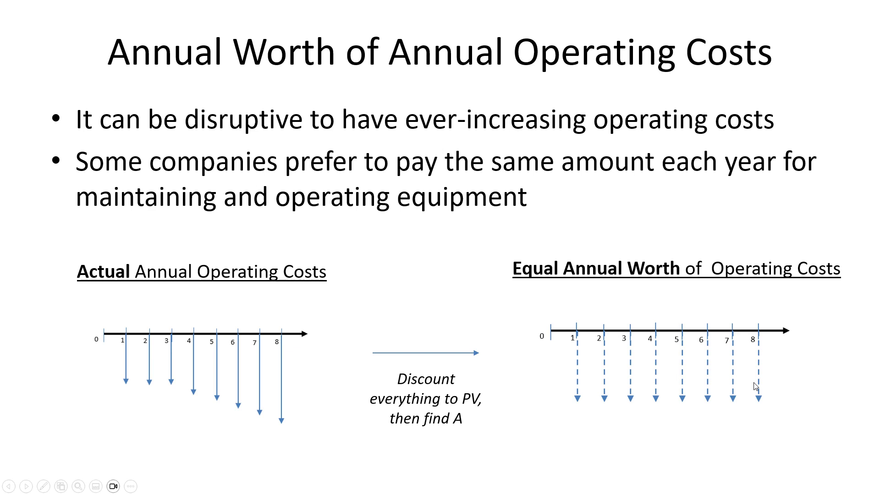
key(Escape)
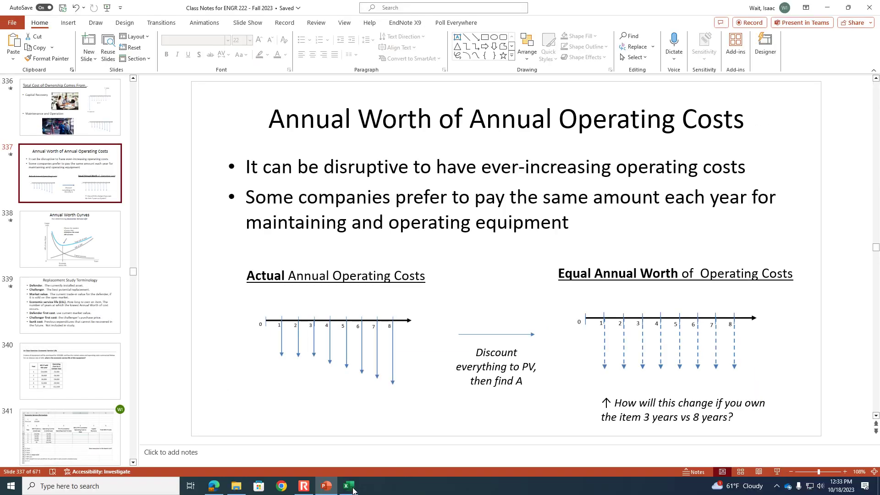
Switch to the Excel workbook and enter =PMT($B$3,A8,-D8) in E8 for the year 1 annual worth of operating costs
click(348, 486)
click(527, 298)
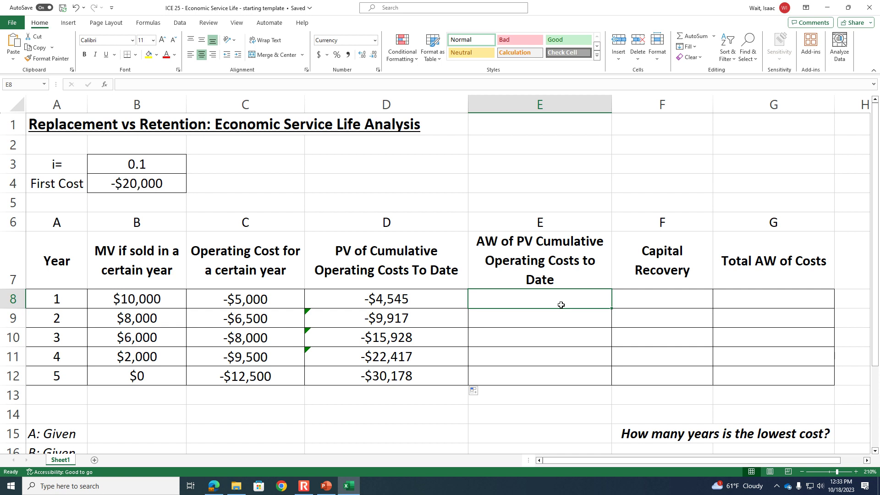
text(=p)
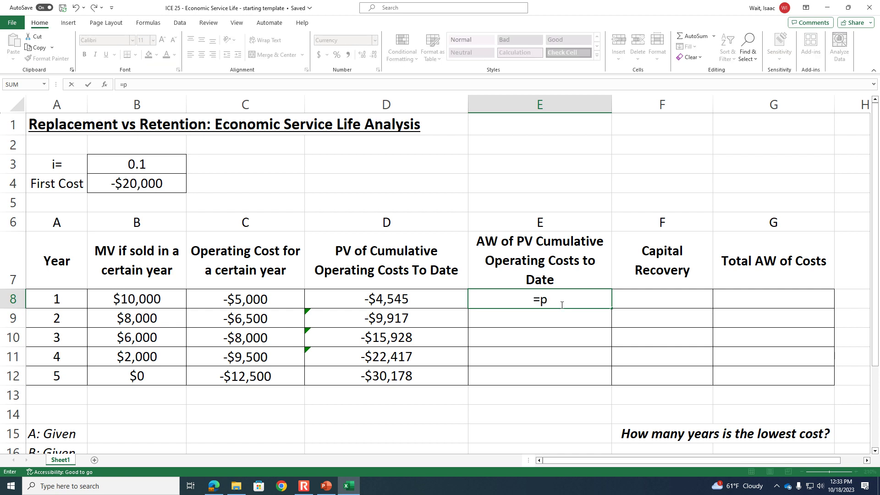
text(mt()
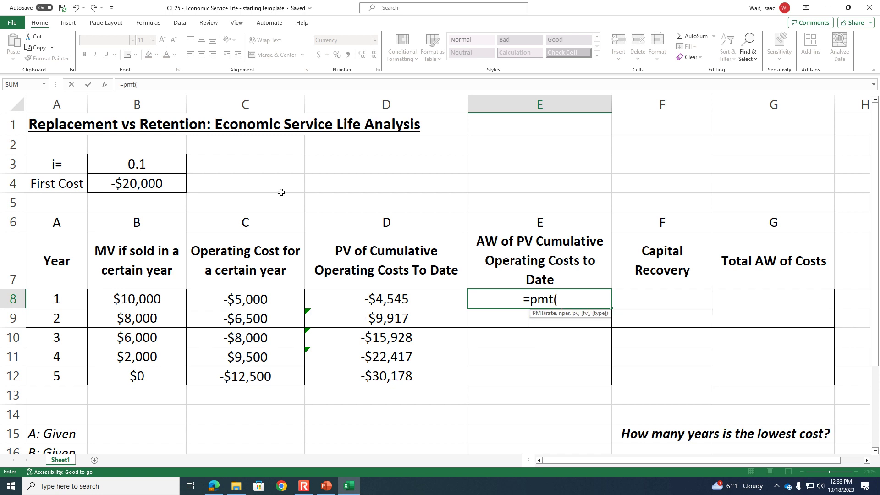
click(168, 168)
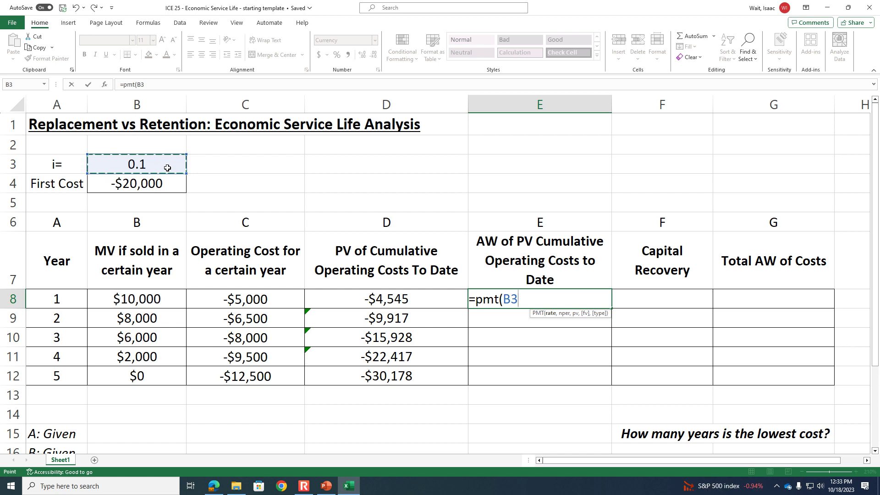
key(F4)
text(,)
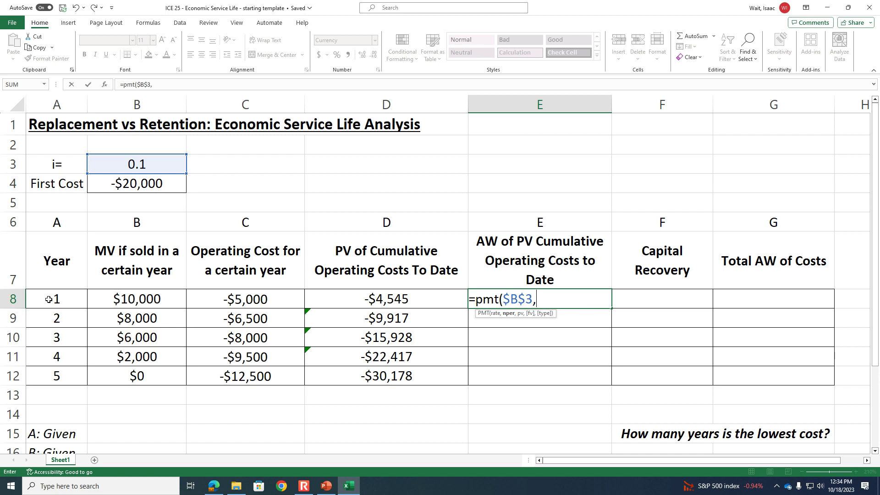
click(48, 299)
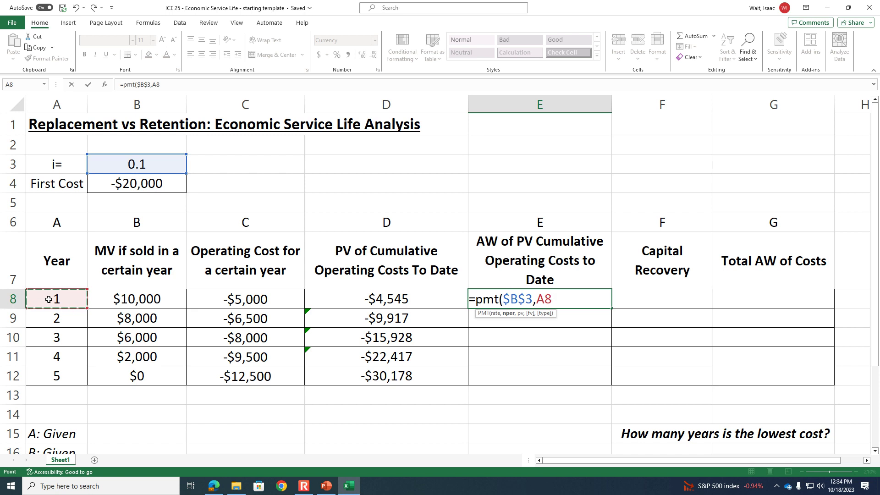
text(,-)
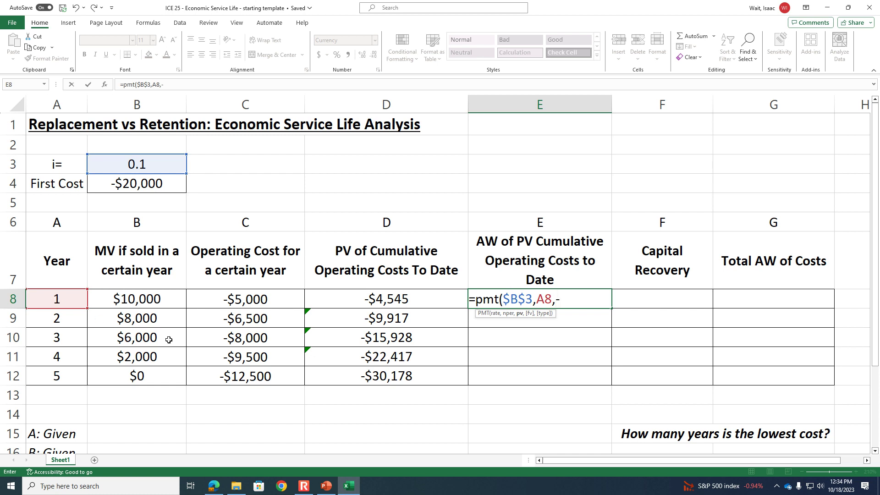
click(348, 297)
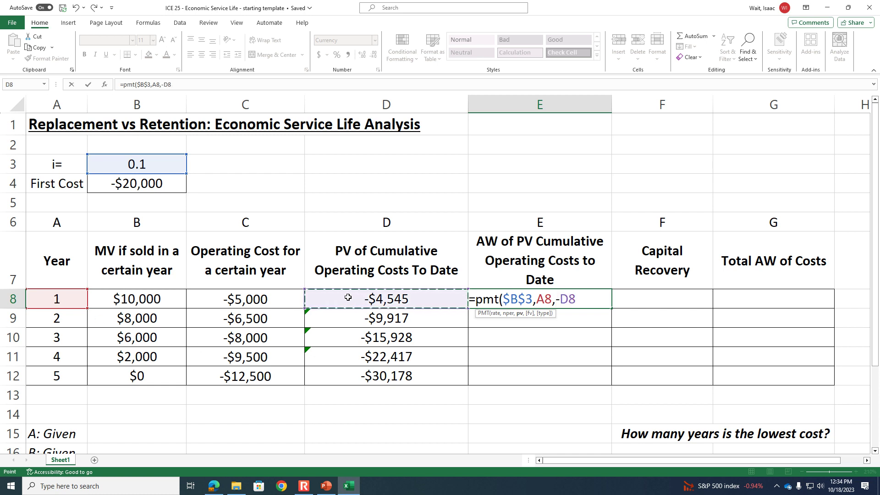
click(207, 80)
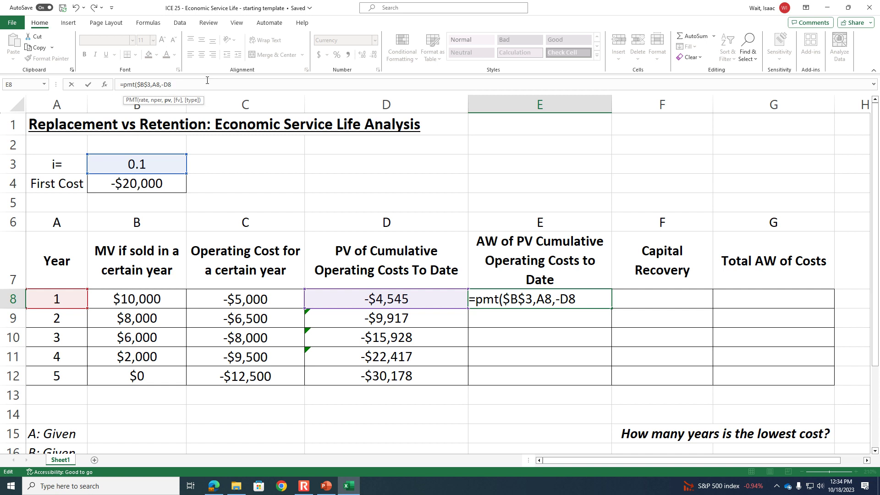
text())
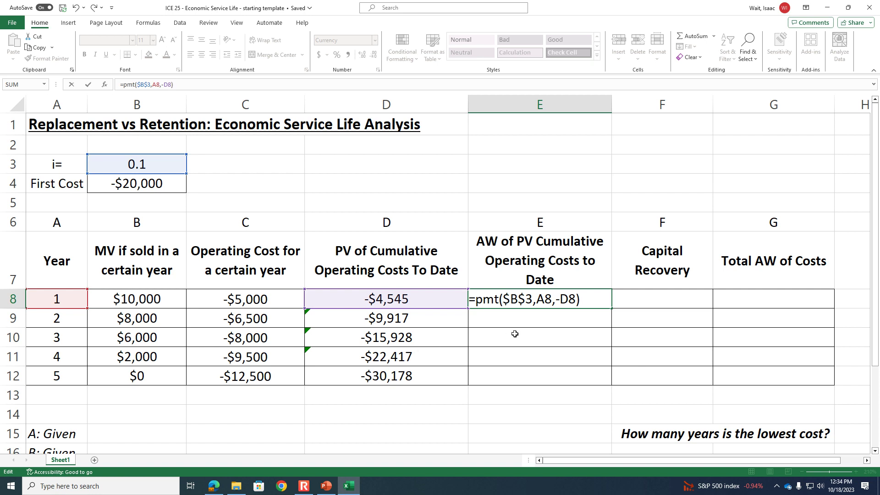
key(Return)
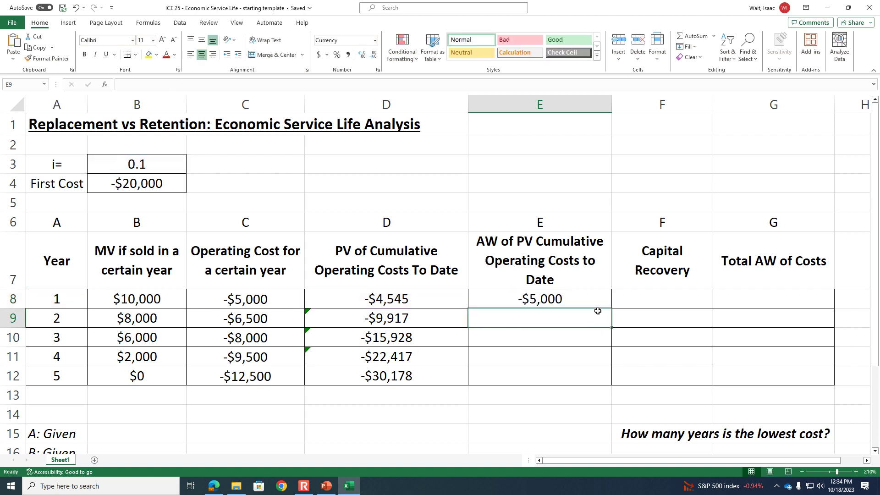
Fill the PMT formula from E8 down through E12 for years 2 to 5 and check the formula in E12
click(599, 297)
drag(613, 308, 612, 382)
click(561, 412)
click(557, 381)
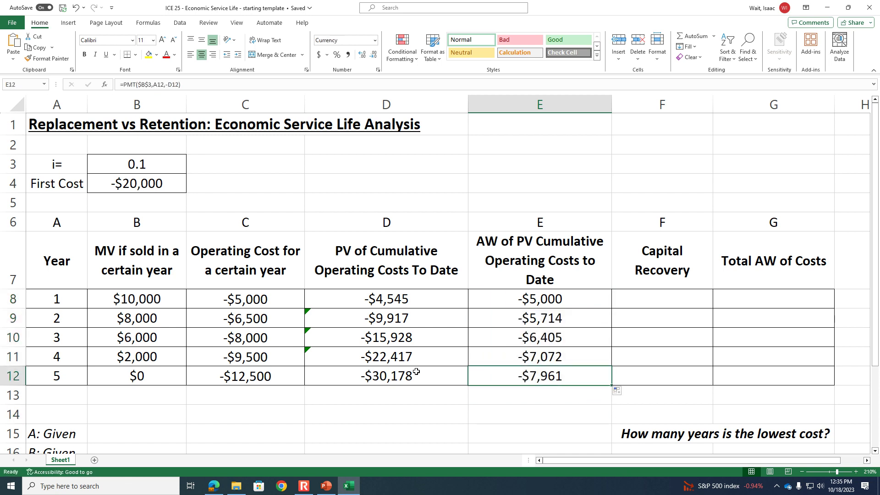
Compare the yearly operating costs in C8 to C11 with the annual worth values for years 4 and 5 in E11 and E12
click(71, 361)
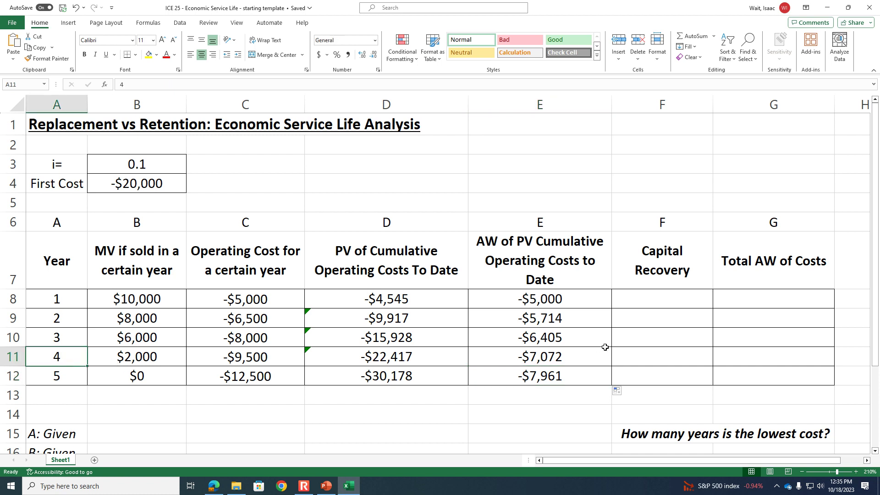
click(582, 359)
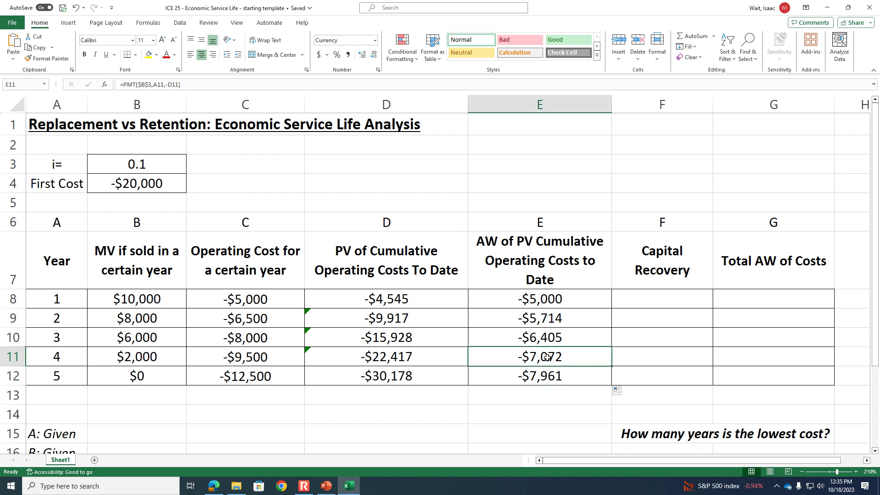
click(270, 296)
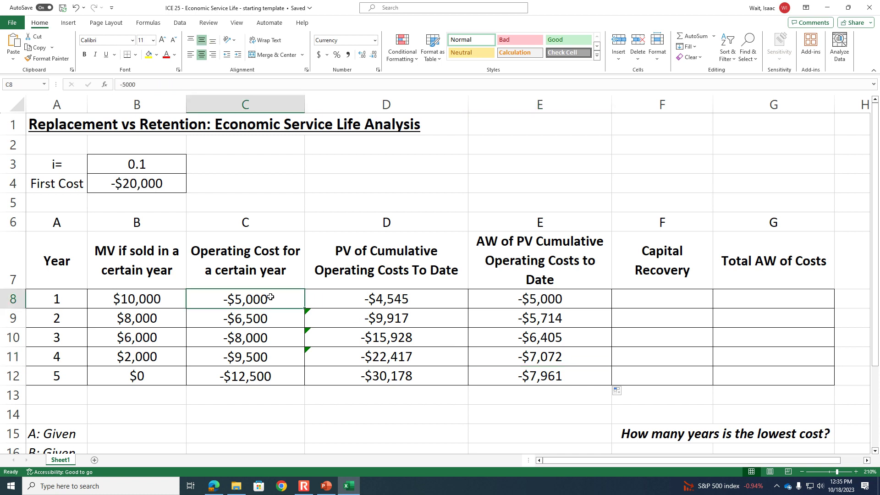
click(274, 322)
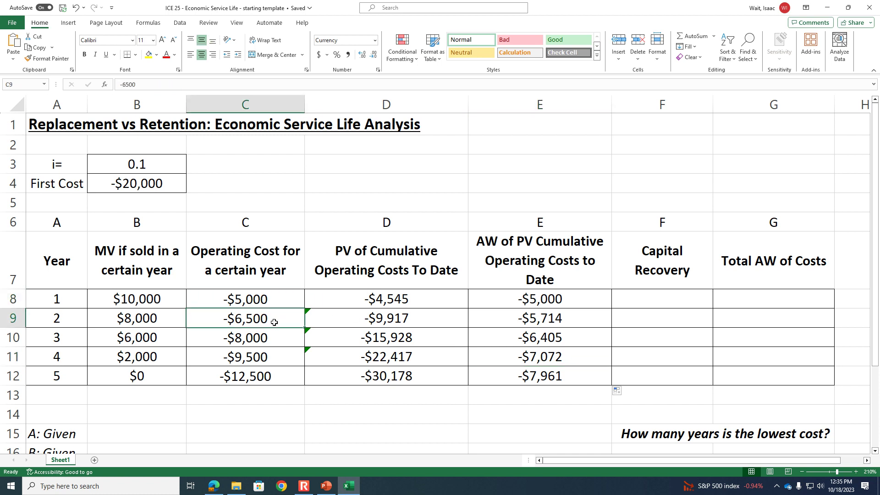
click(274, 338)
click(274, 356)
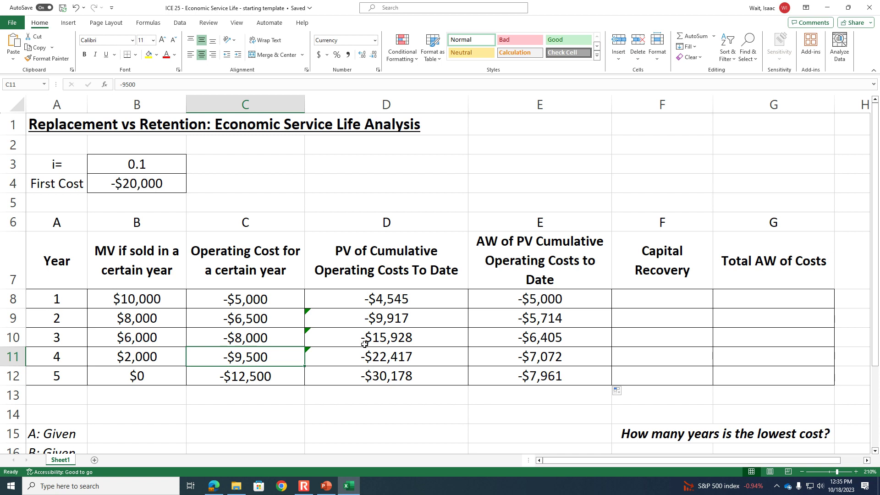
click(588, 356)
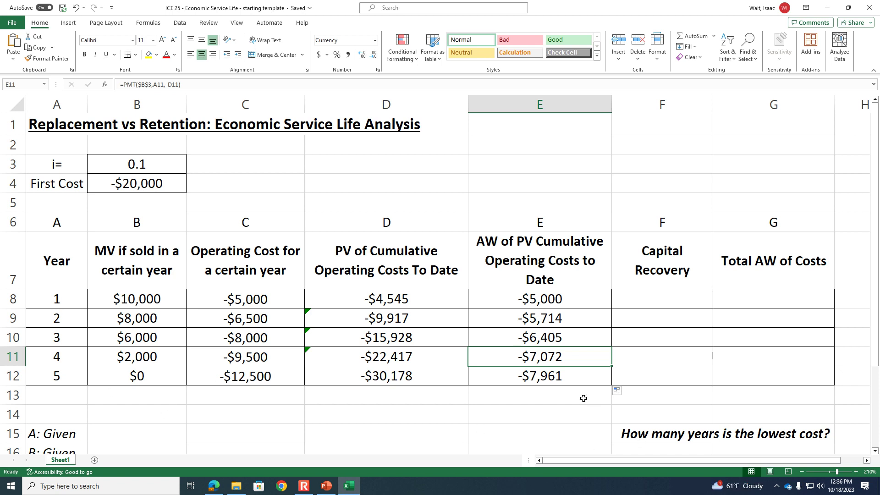
click(576, 381)
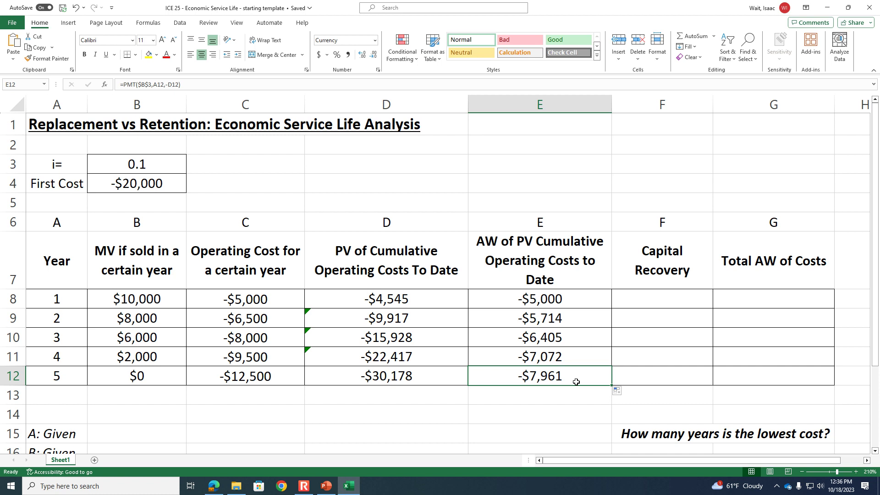
Switch to the PowerPoint class notes and examine the capital recovery cash flow diagram on the Total Cost of Ownership slide
click(660, 298)
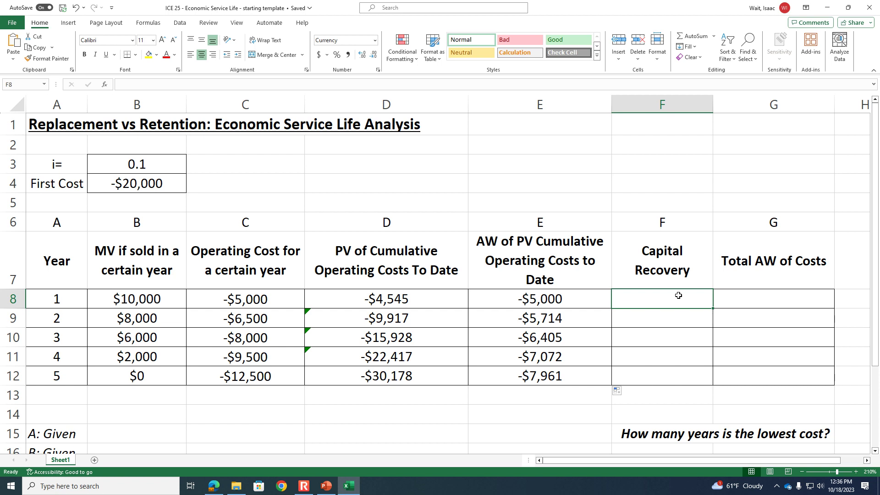
click(326, 486)
scroll(91, 275, up, 5)
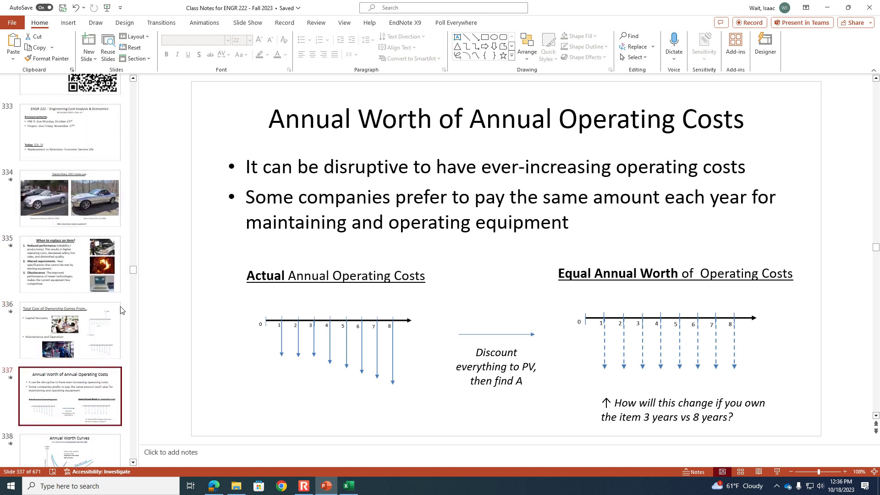
scroll(122, 310, down, 1)
click(117, 296)
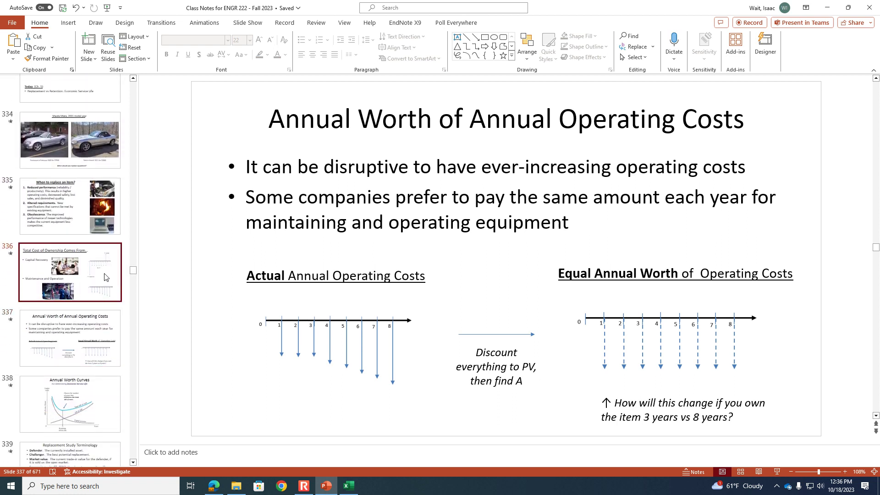
click(688, 204)
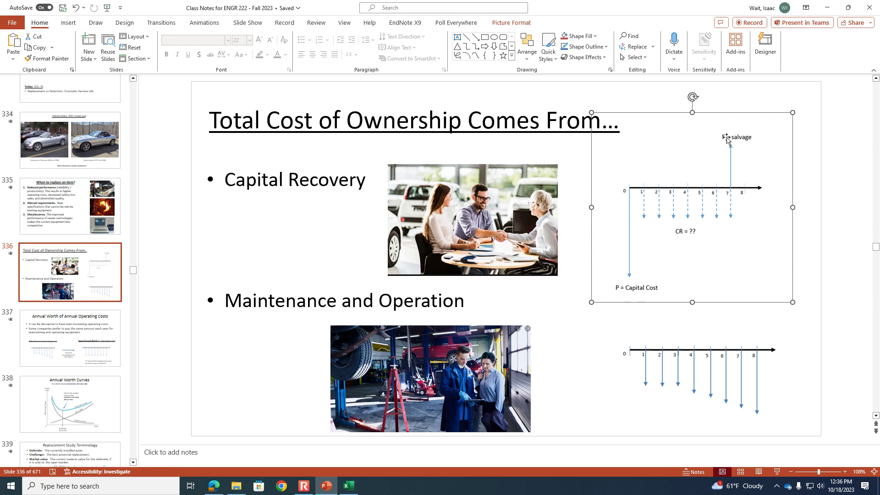
Switch back to the Excel workbook and read the instructions for columns E and F in A19 and A20 below the table
click(349, 486)
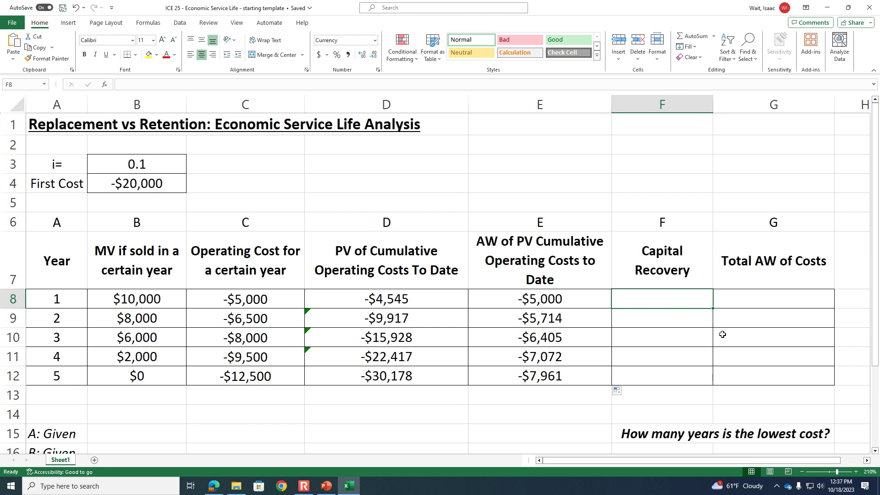
scroll(723, 334, down, 3)
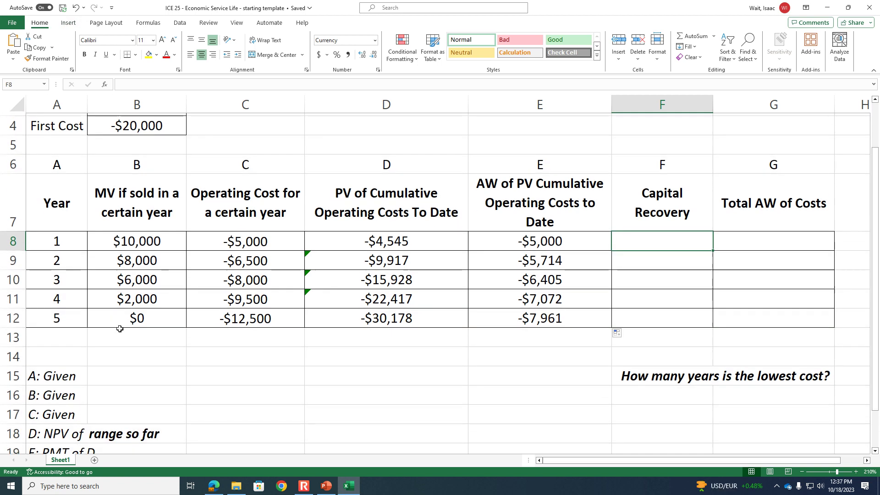
click(82, 338)
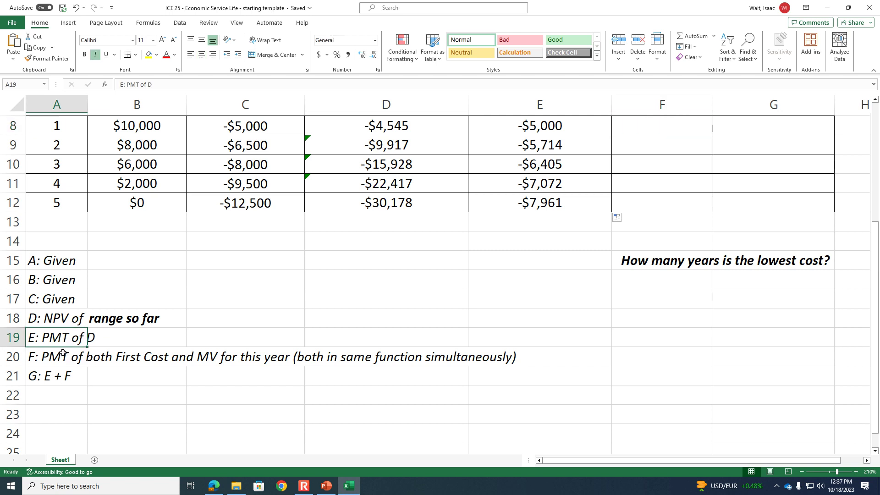
scroll(68, 355, up, 3)
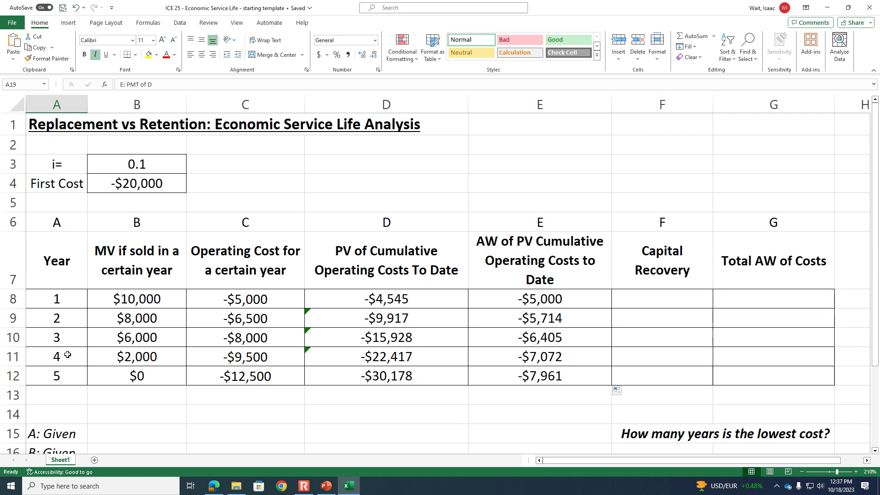
scroll(67, 354, down, 3)
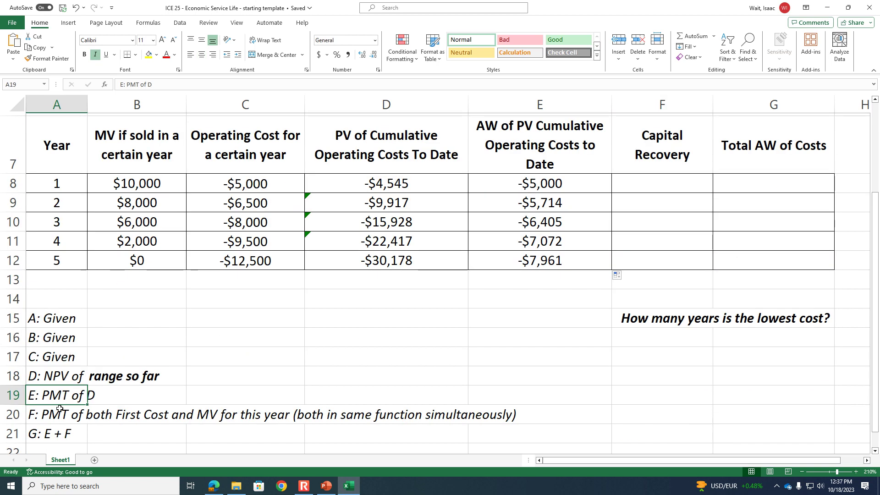
click(58, 410)
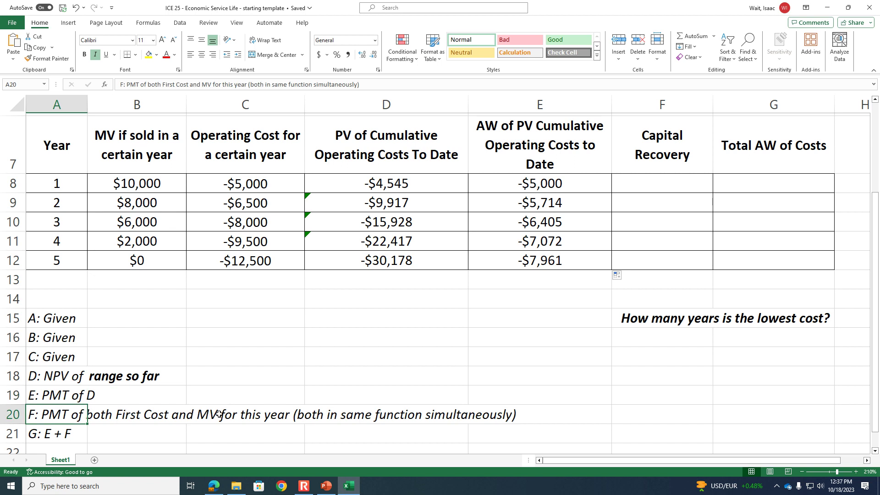
scroll(236, 402, up, 2)
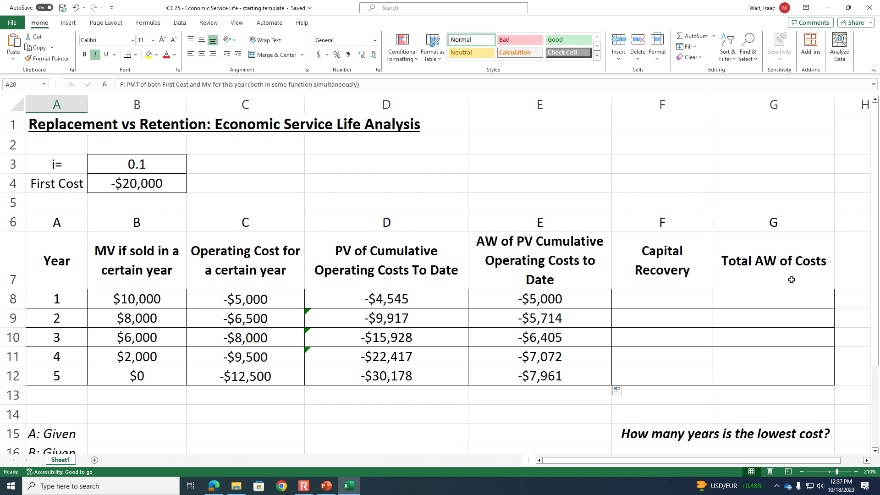
Begin a PMT formula in F8 with the interest rate locked as $B$3 and year cell A8 as the number of periods
click(680, 306)
text(=)
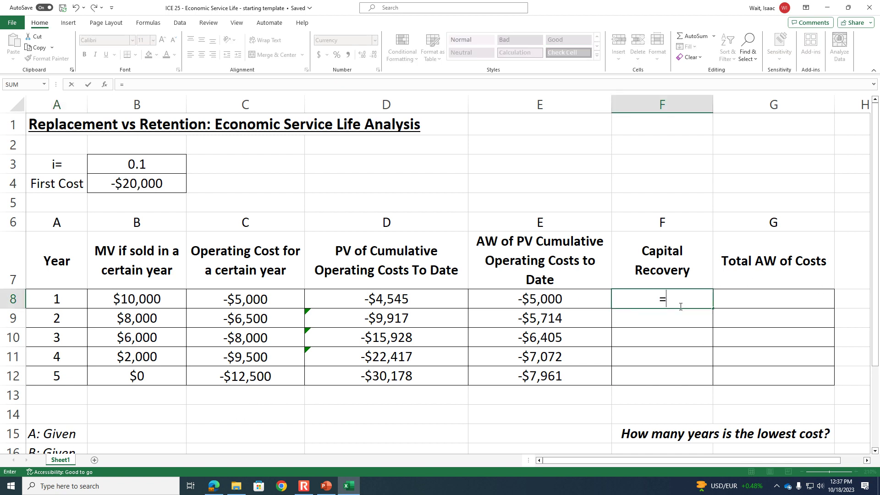
text(pmt()
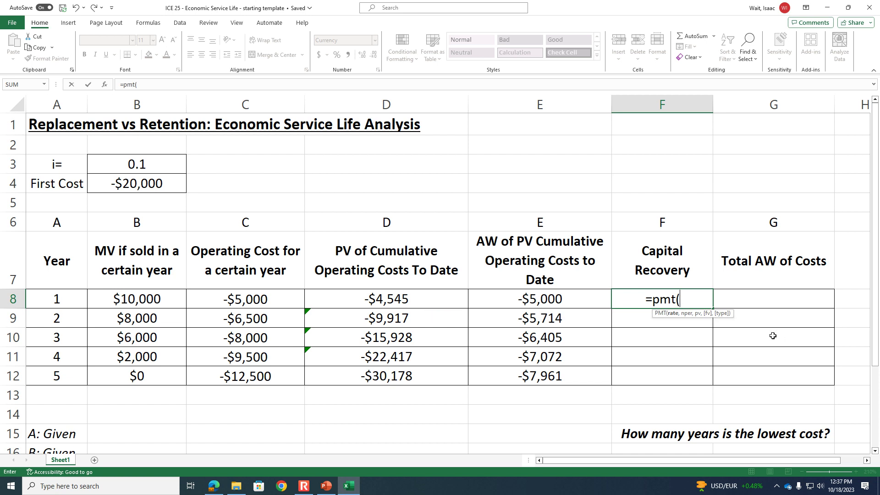
click(144, 164)
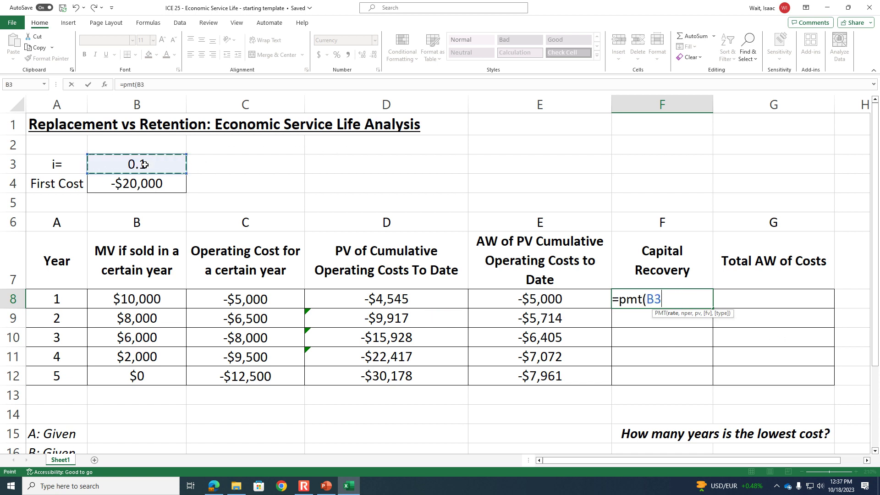
key(F4)
text(,)
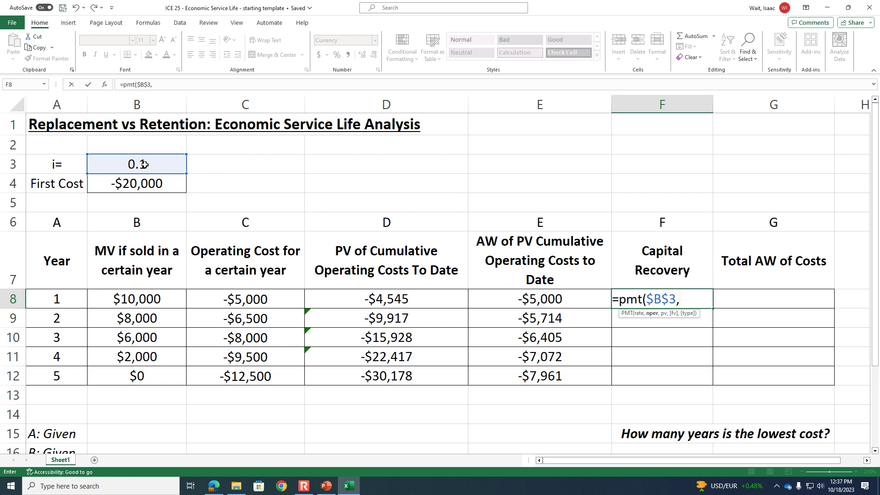
click(55, 299)
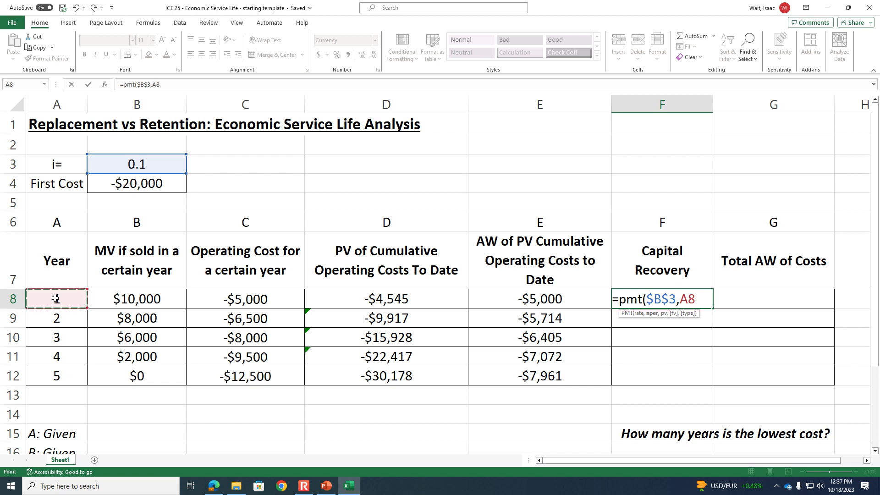
Add the negated first cost as the present value argument of the F8 formula, locked as -$B$4
text(,)
text(-)
click(132, 183)
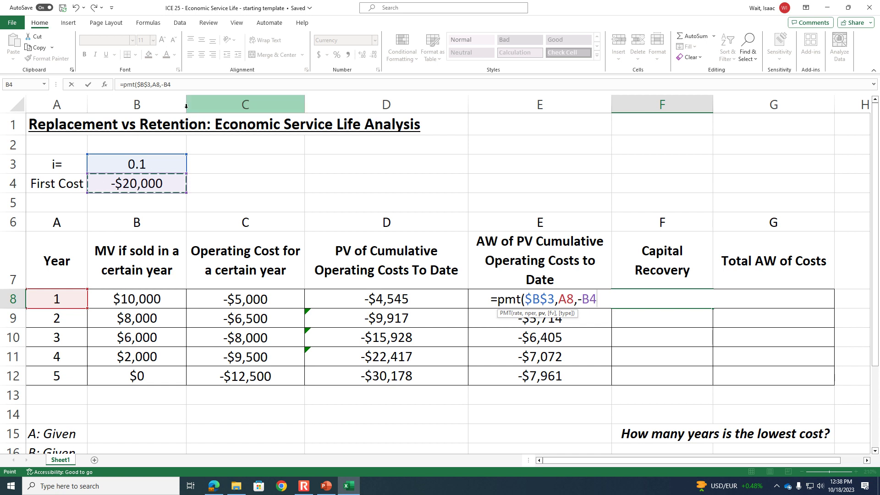
click(185, 83)
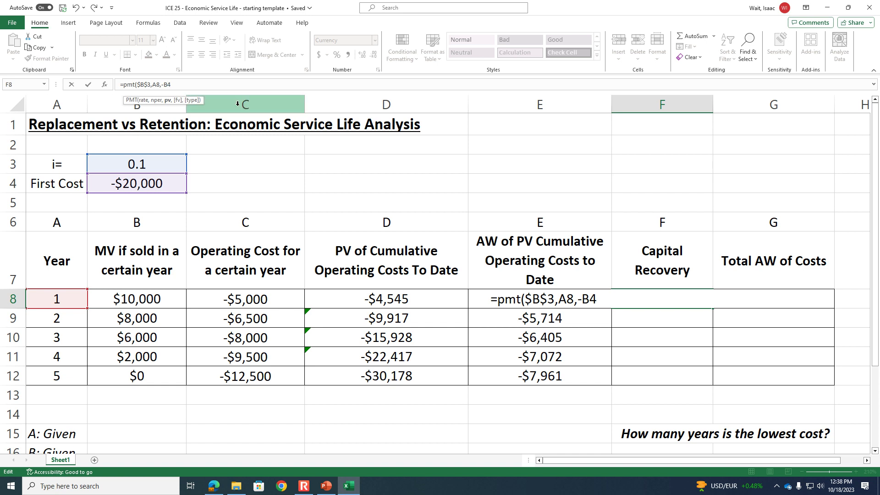
key(F4)
click(214, 85)
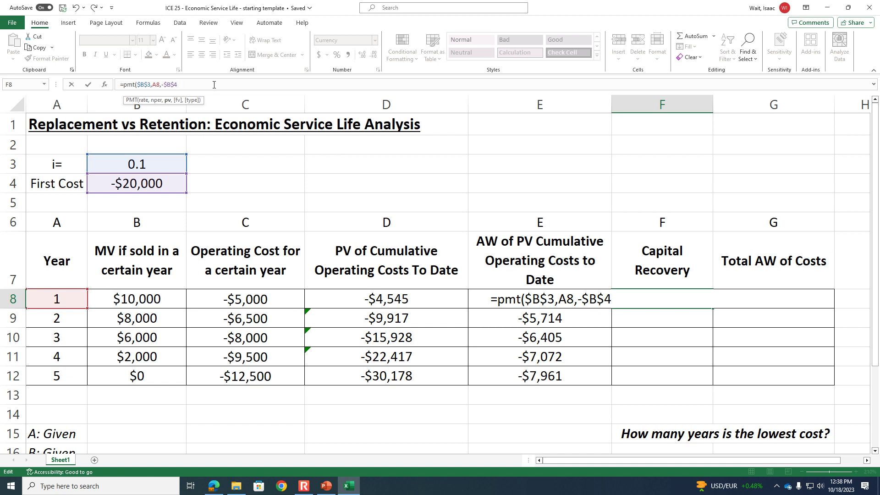
Add the negated market value -B8 as the future value, check each PMT argument and enter the F8 formula
text(,-)
click(142, 296)
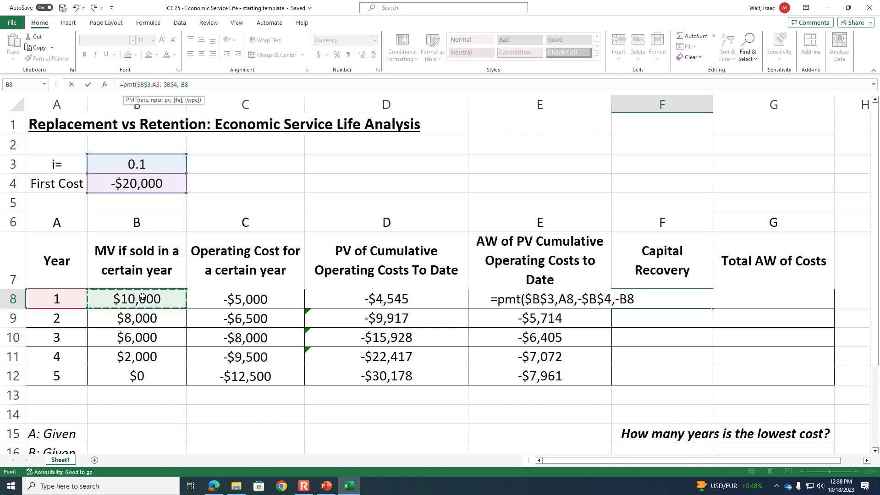
click(199, 83)
text())
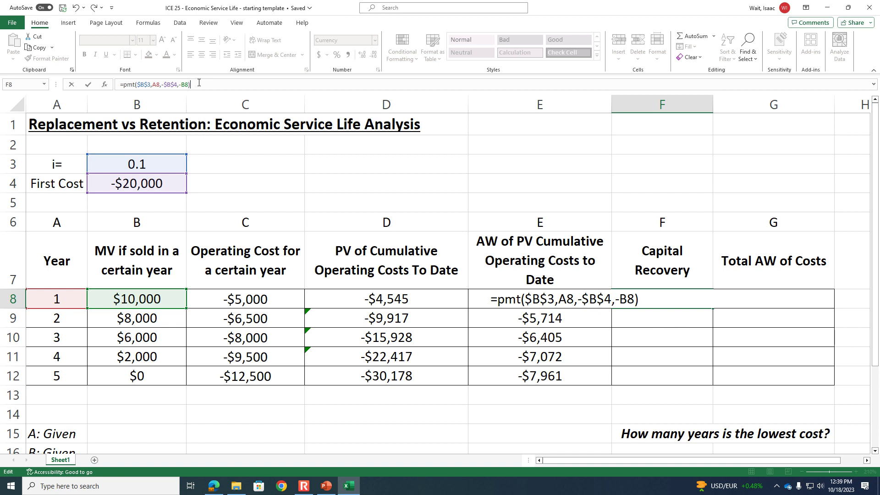
click(143, 83)
click(157, 83)
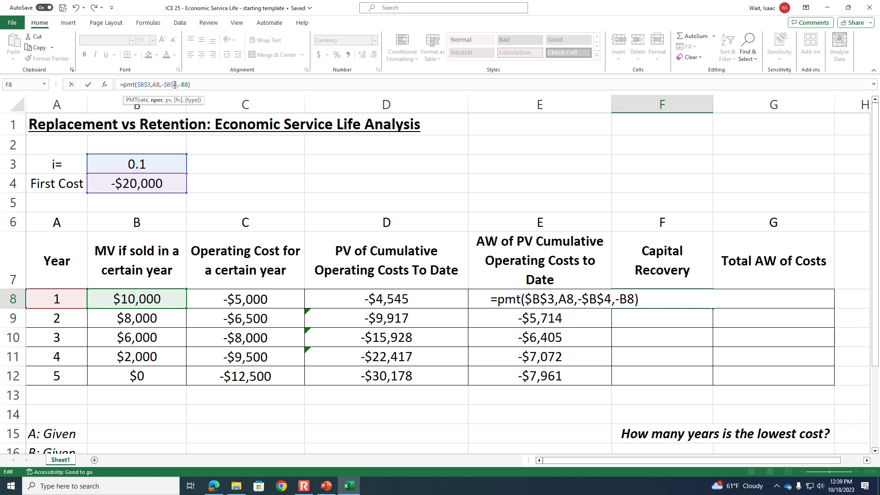
click(175, 84)
click(186, 85)
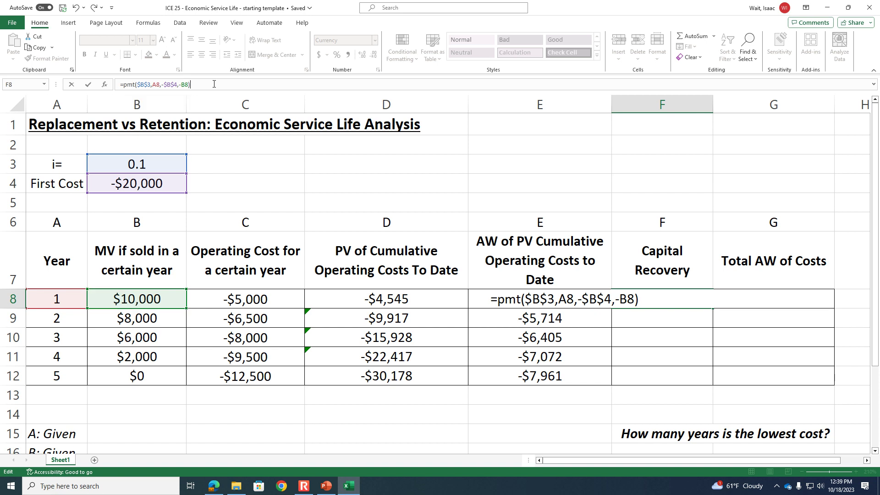
key(Return)
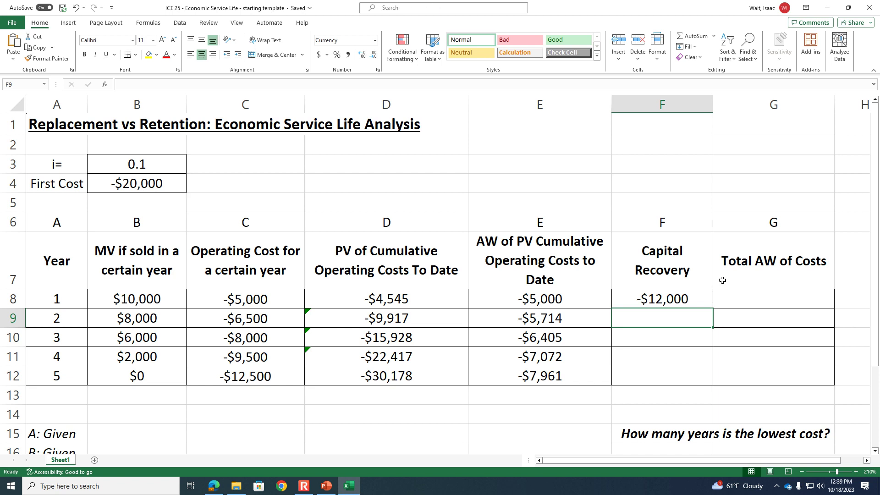
Fill the capital recovery formula from F8 down through F12 for years 2 to 5
click(683, 297)
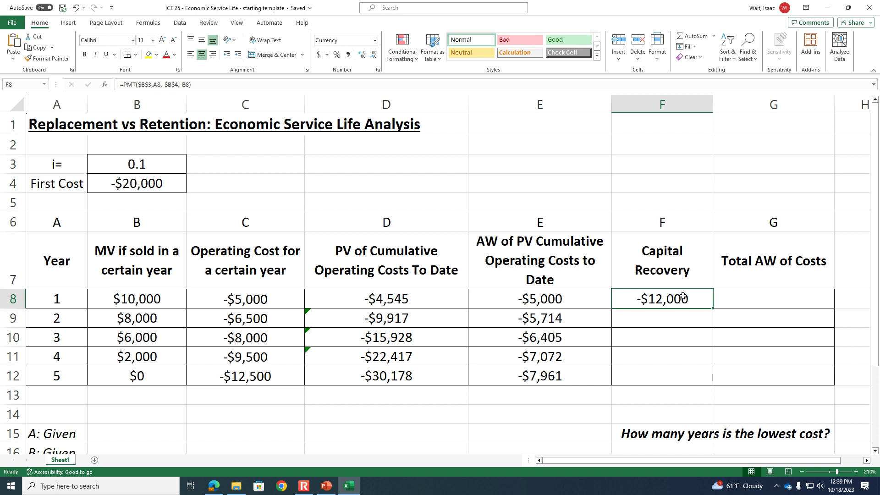
drag(713, 309, 707, 381)
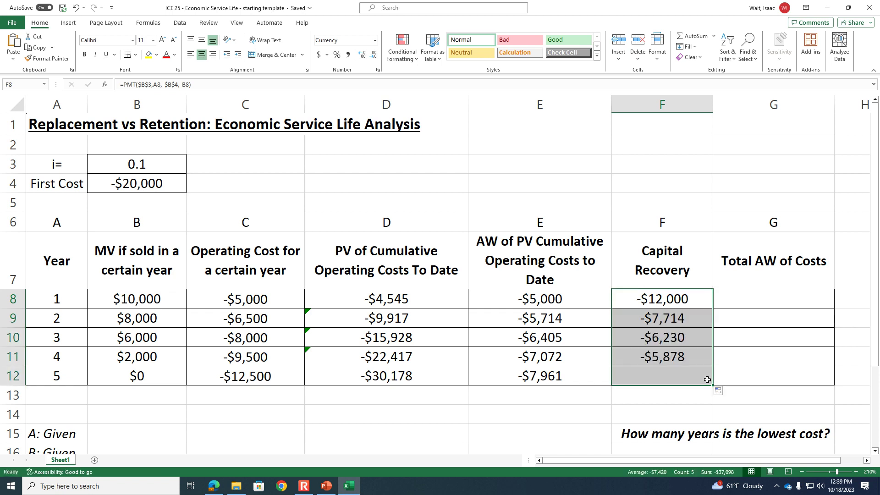
click(674, 402)
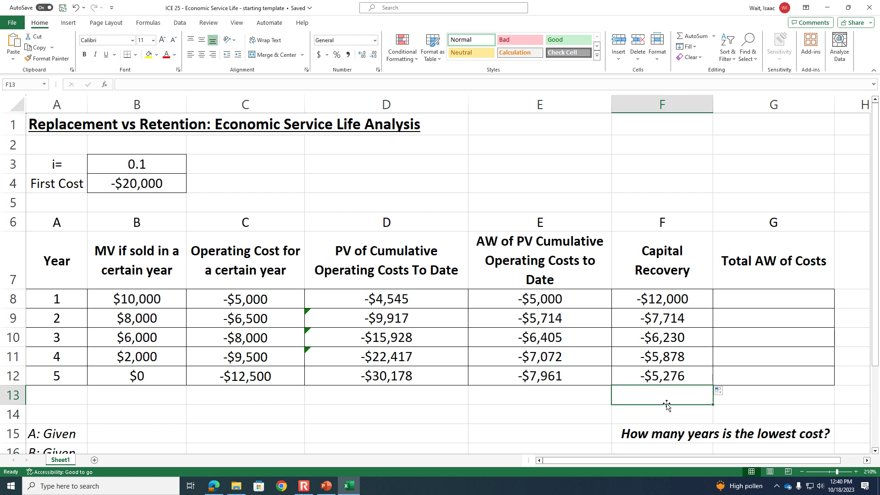
Compare the year 1 and year 5 values of annual worth in column E and capital recovery in column F
click(579, 381)
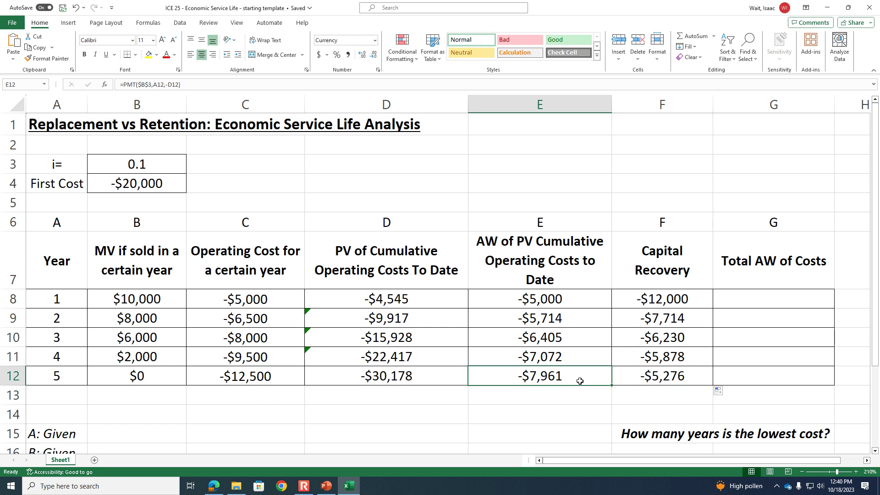
click(581, 305)
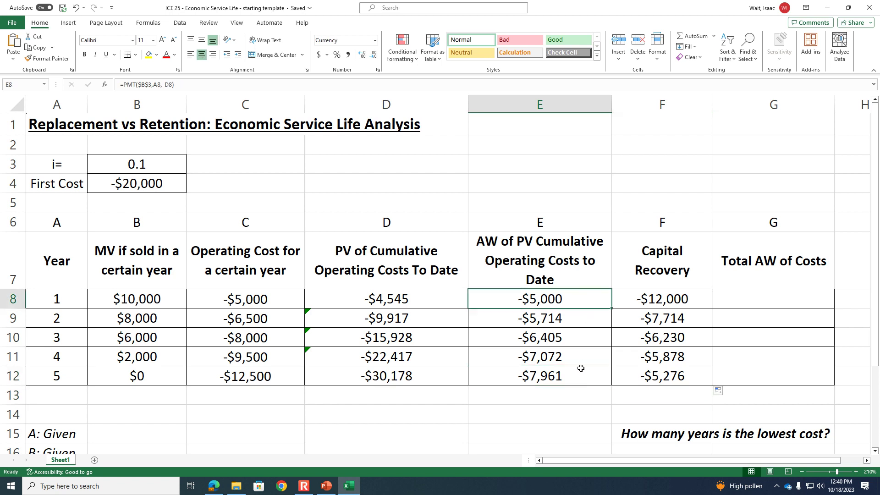
click(643, 303)
click(659, 377)
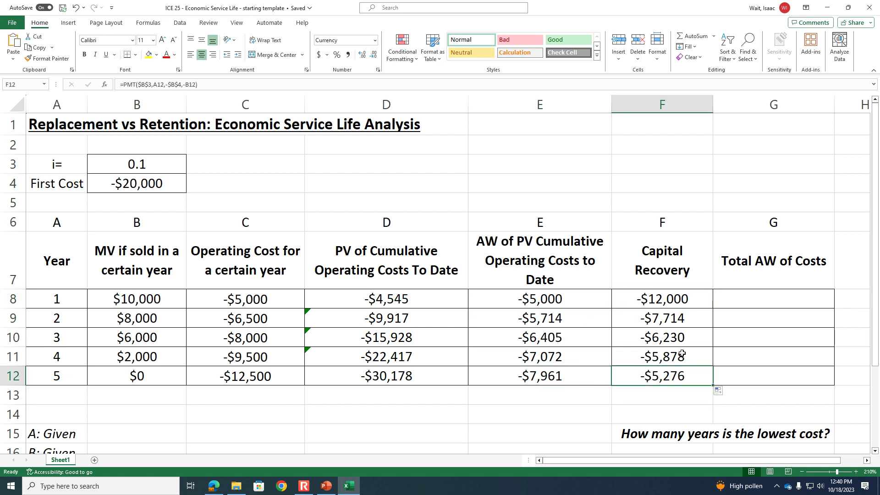
Enter the formula =E8+F8 in G8 to total the year 1 annual worth of costs
click(758, 299)
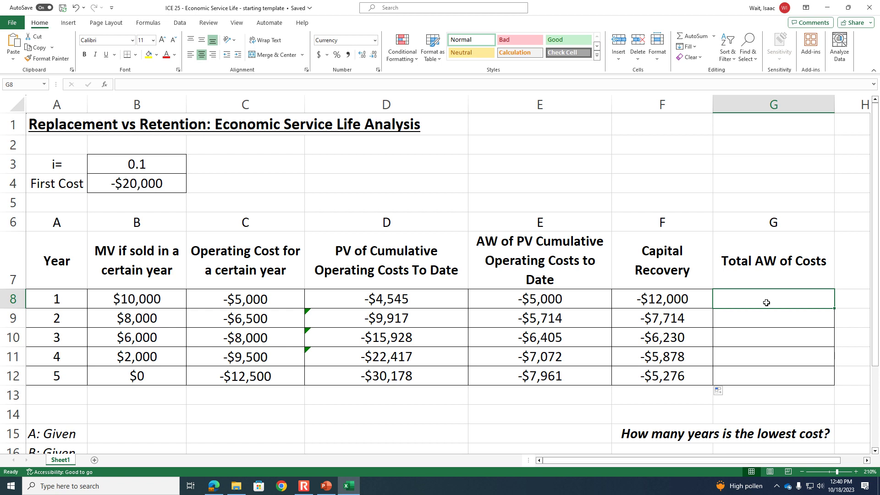
text(=)
click(593, 294)
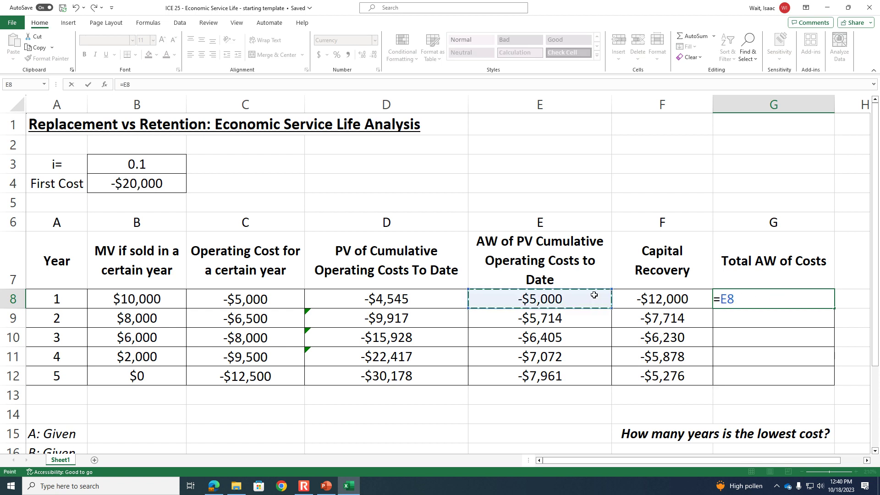
text(+)
click(695, 297)
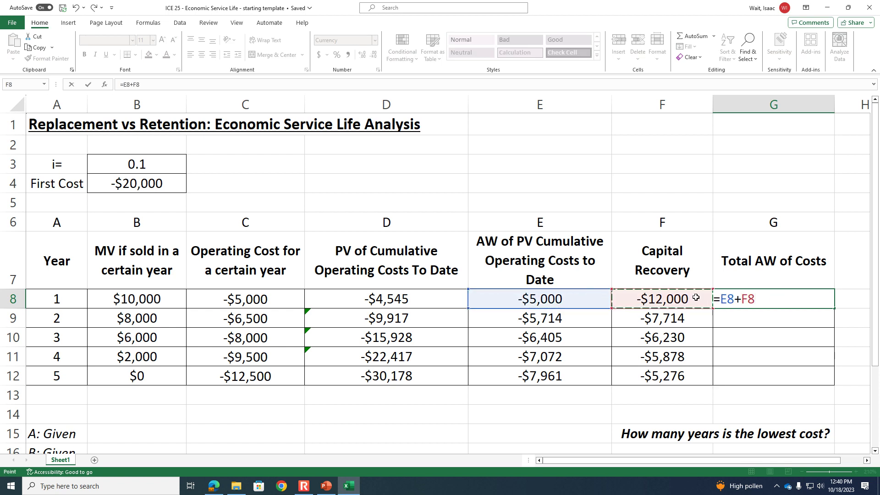
key(Return)
Fill the total annual worth formula from G8 down through G12
click(763, 306)
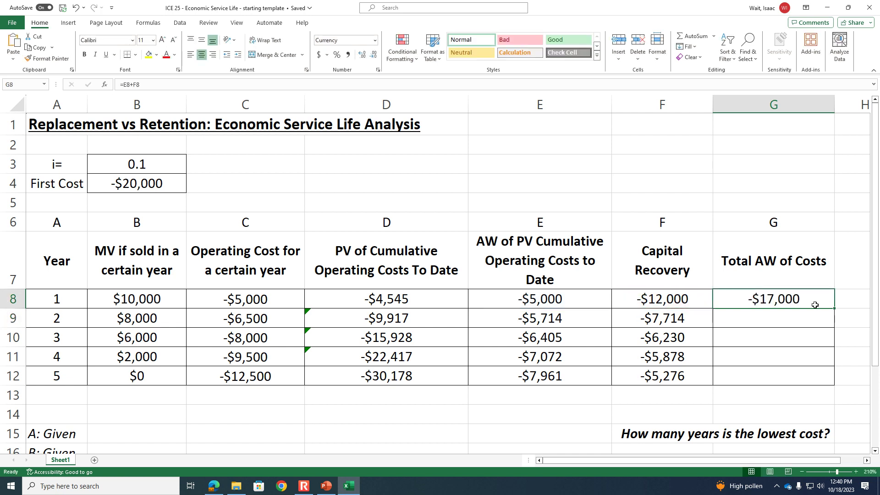
double_click(834, 308)
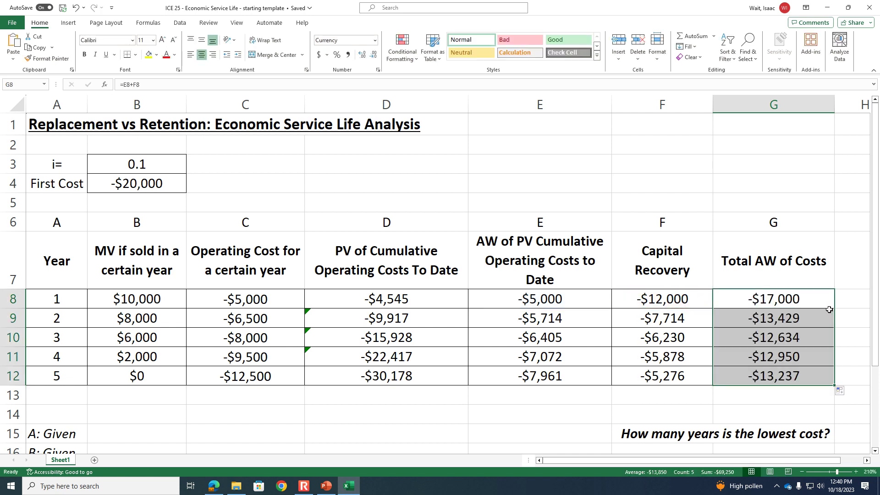
click(851, 338)
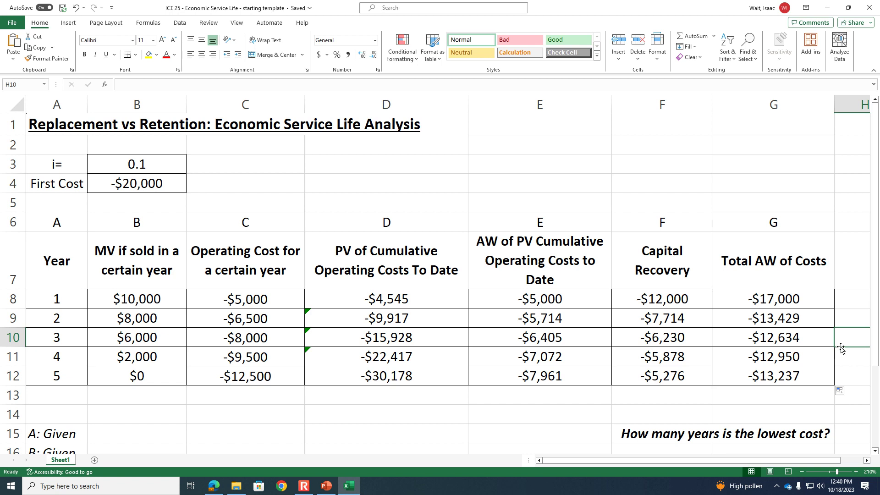
Bold the lowest-cost total annual worth, the year 3 value in G10
click(802, 472)
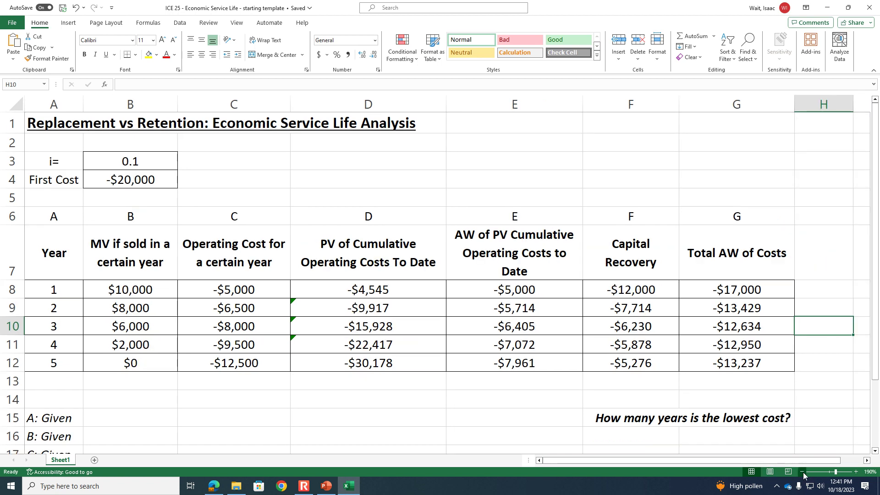
click(803, 472)
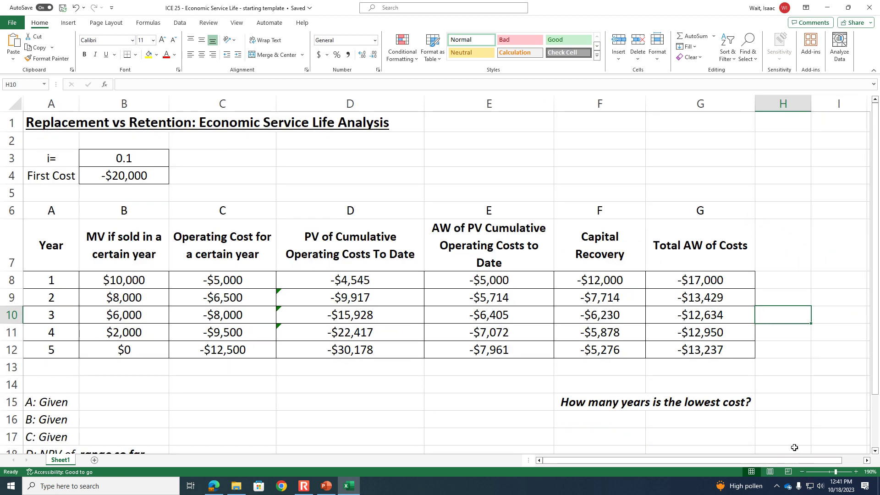
click(67, 354)
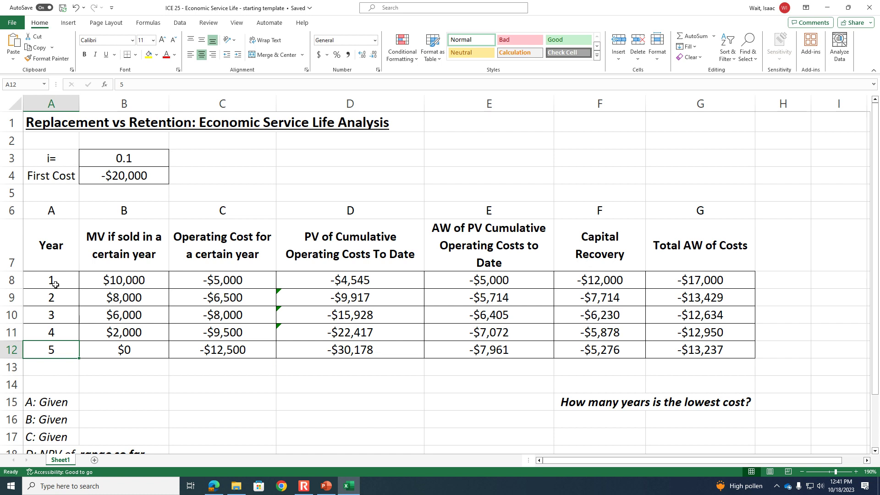
click(673, 312)
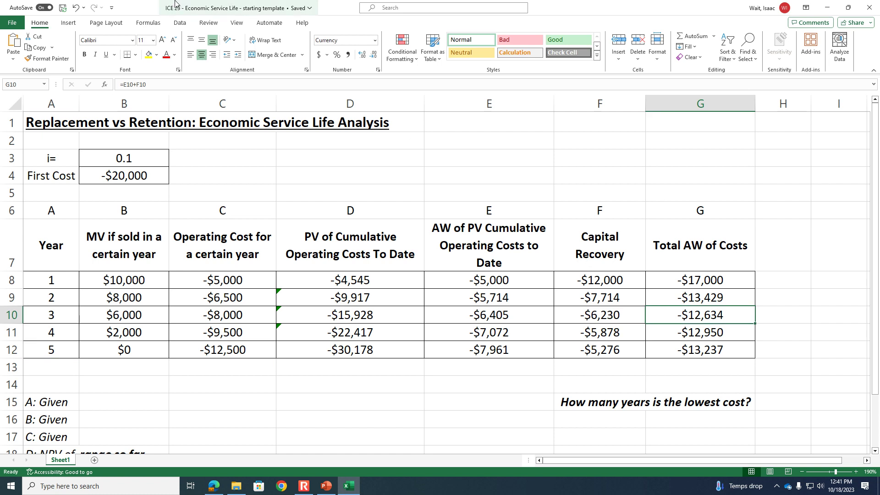
click(84, 54)
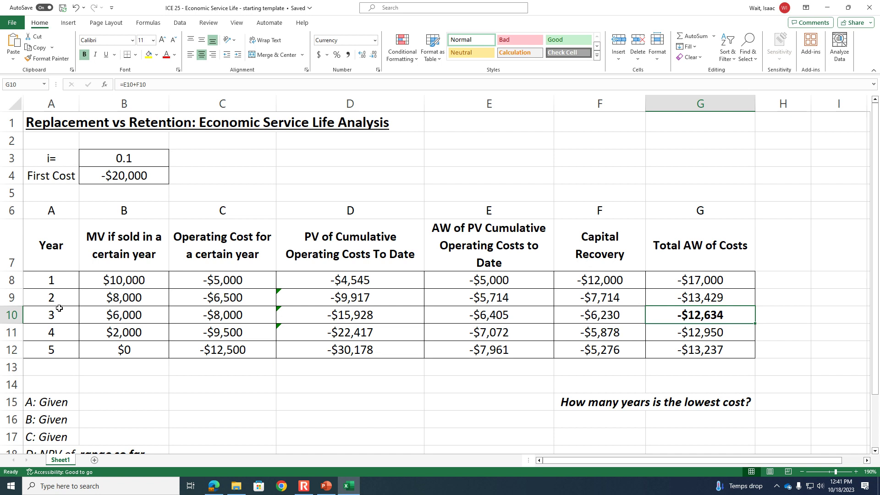
Enter the note "<- The economic service life of this equipment" in H10 and continue it with "is five years." in H11
click(779, 311)
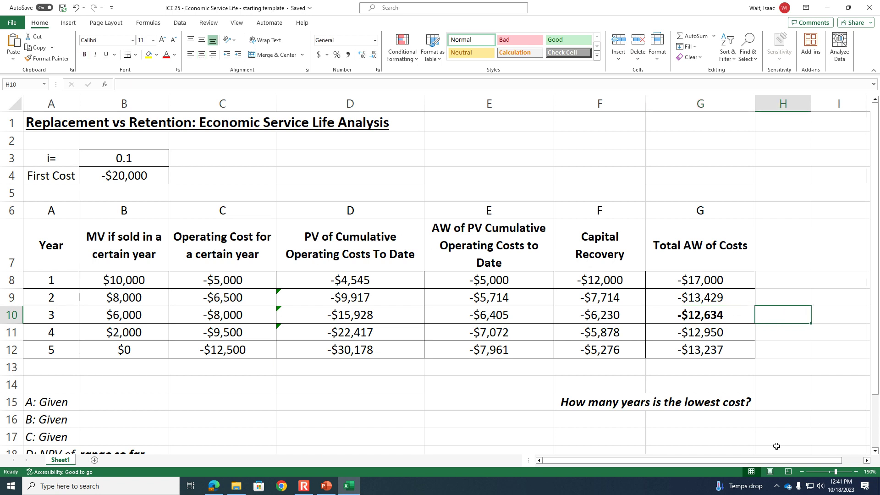
click(800, 471)
click(800, 471)
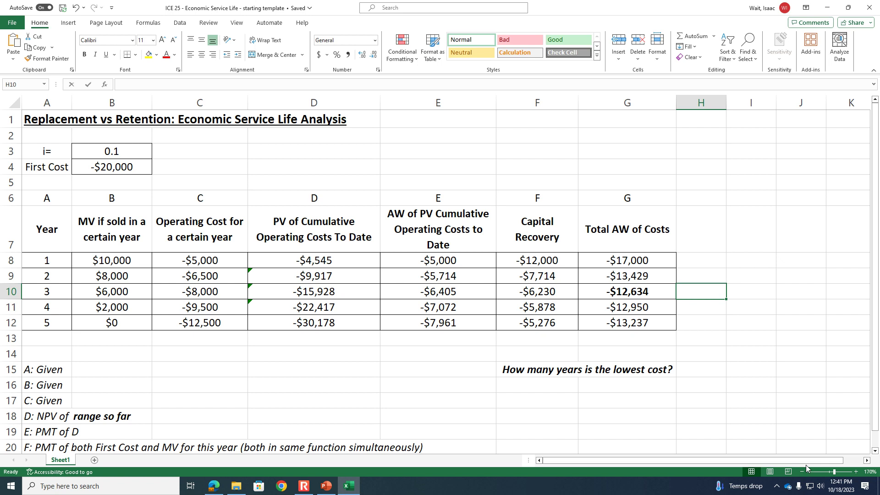
text(<- The ec)
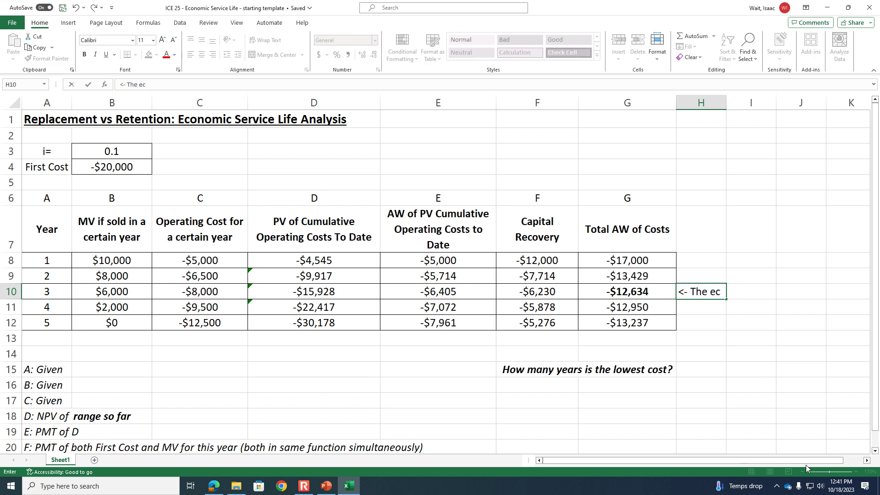
text(onomic service life)
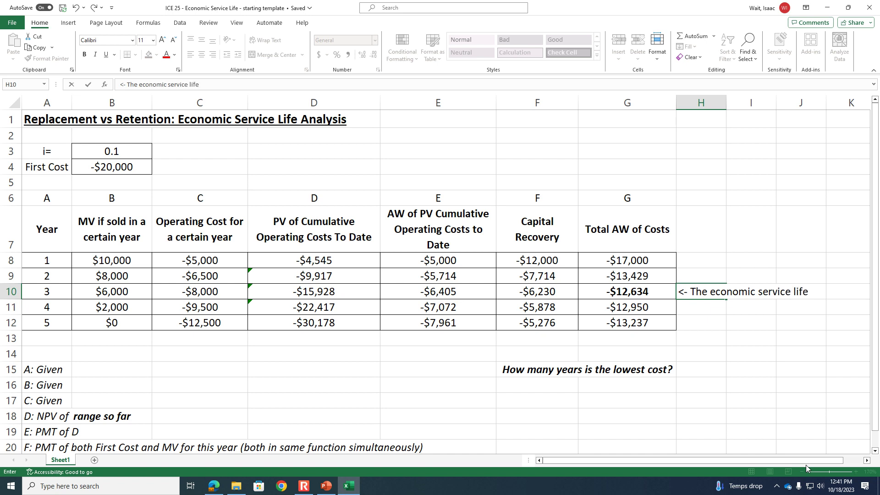
text( of this equipment)
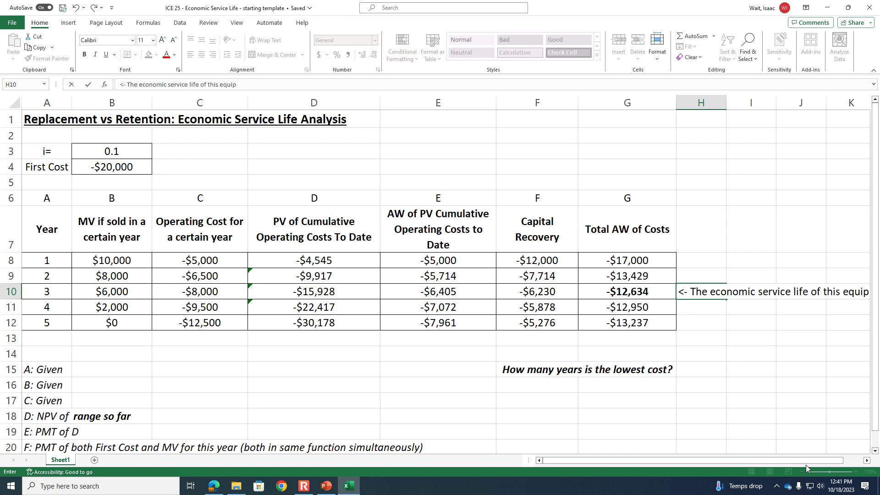
key(Return)
text(is )
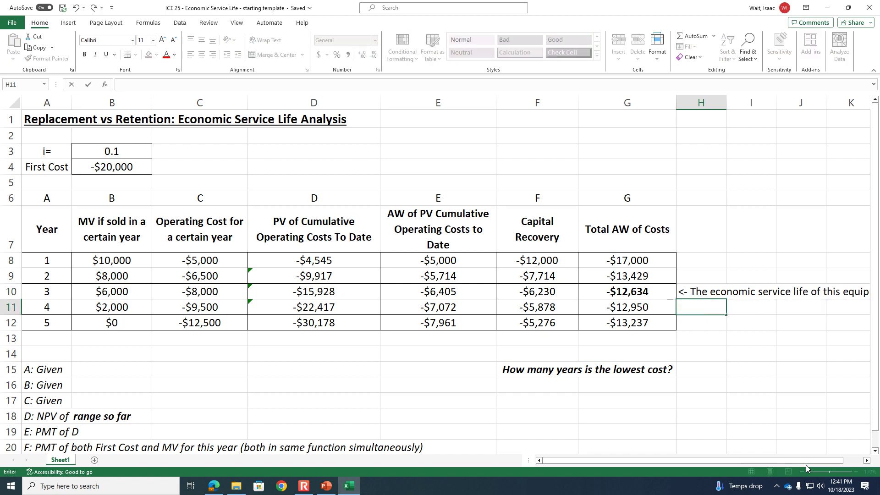
text(five years.)
key(Return)
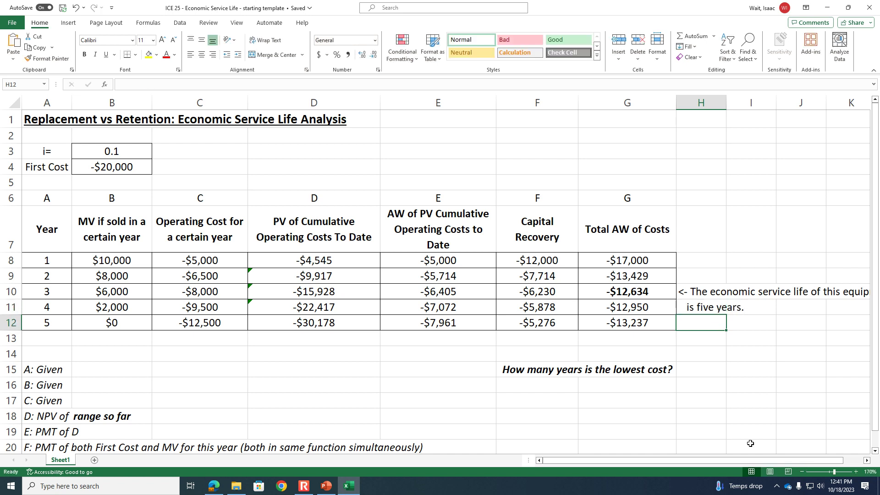
Highlight the year 3 total in G10 and the adjacent note in H10:K11 with yellow fill
click(650, 295)
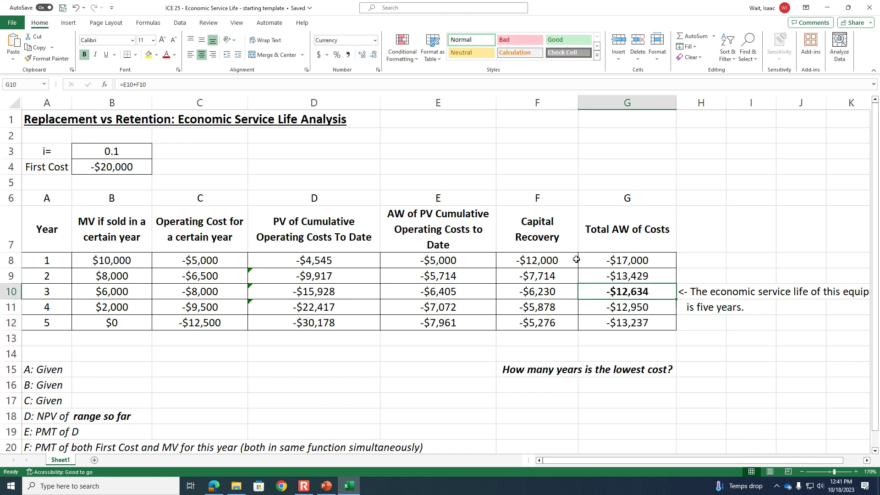
click(149, 55)
drag(715, 294, 852, 303)
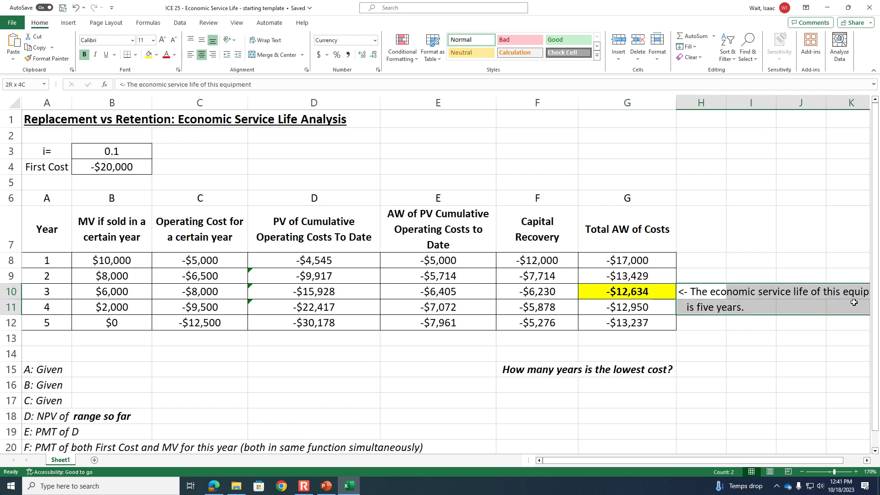
click(149, 55)
click(802, 472)
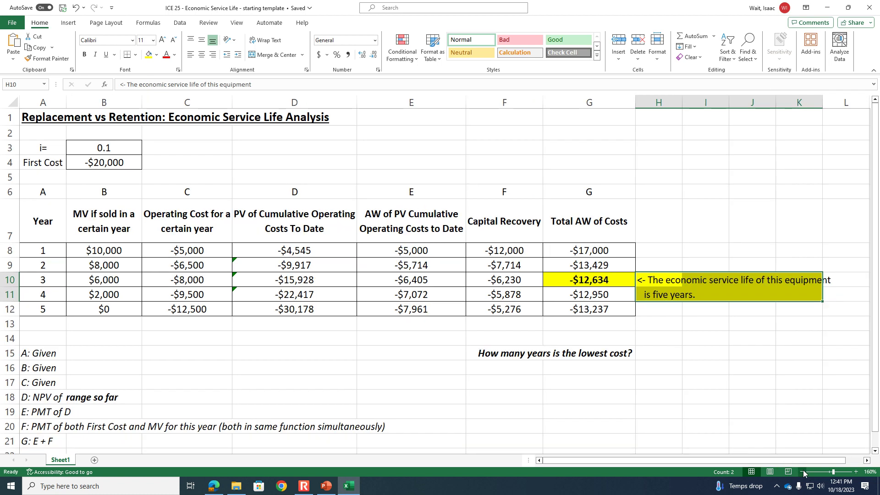
click(747, 406)
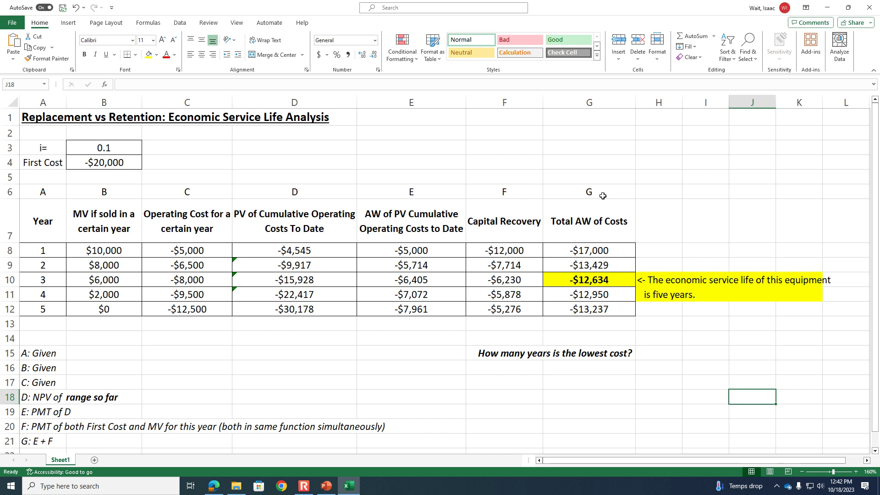
Correct the note in H11 to read "is three years."
click(659, 294)
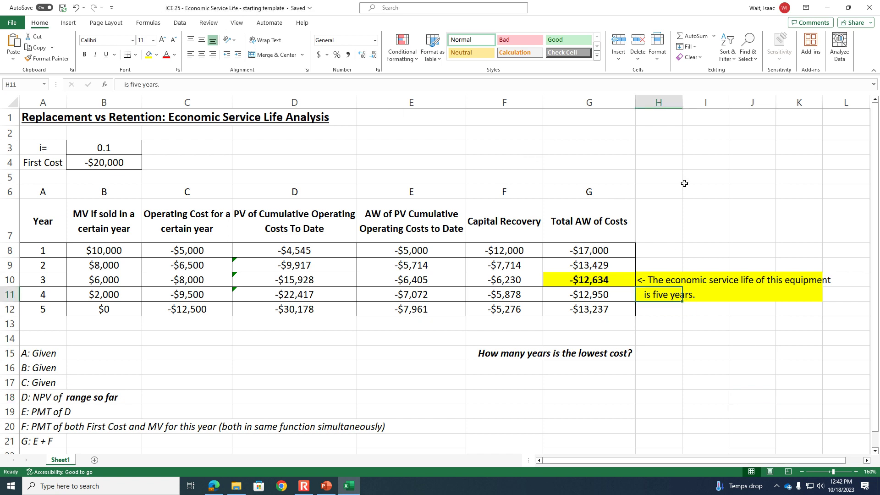
click(139, 87)
double_click(139, 85)
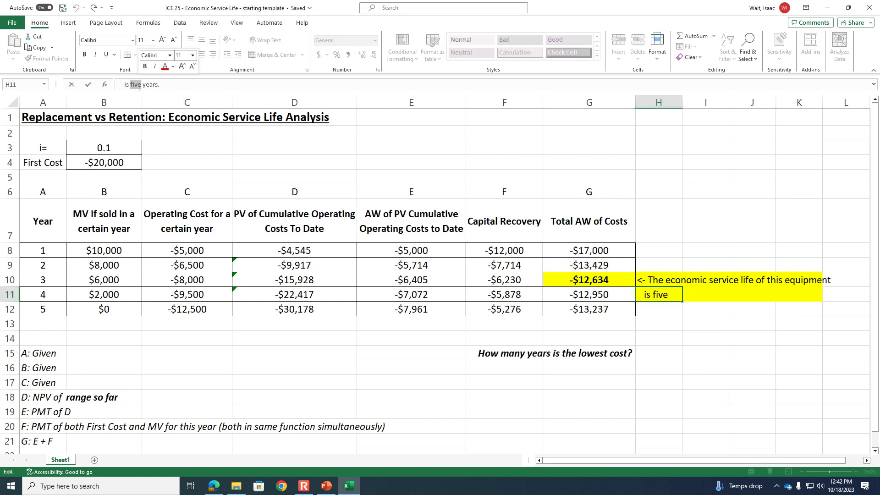
text(three)
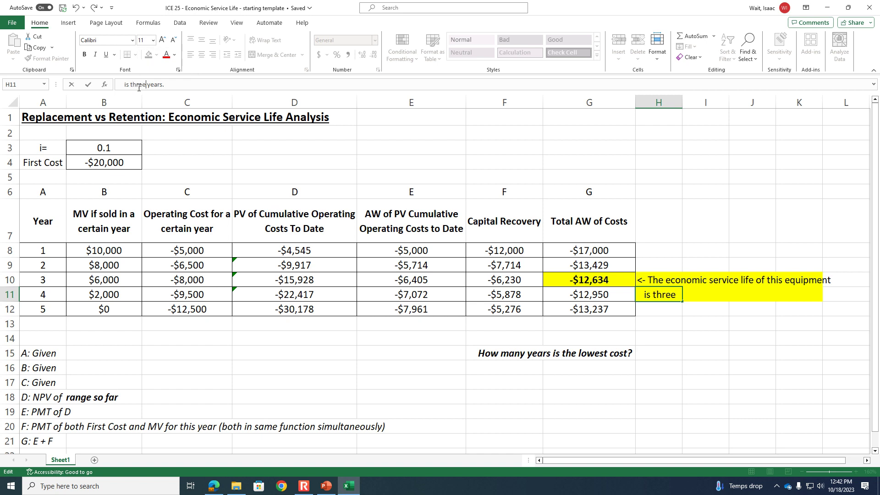
key(Return)
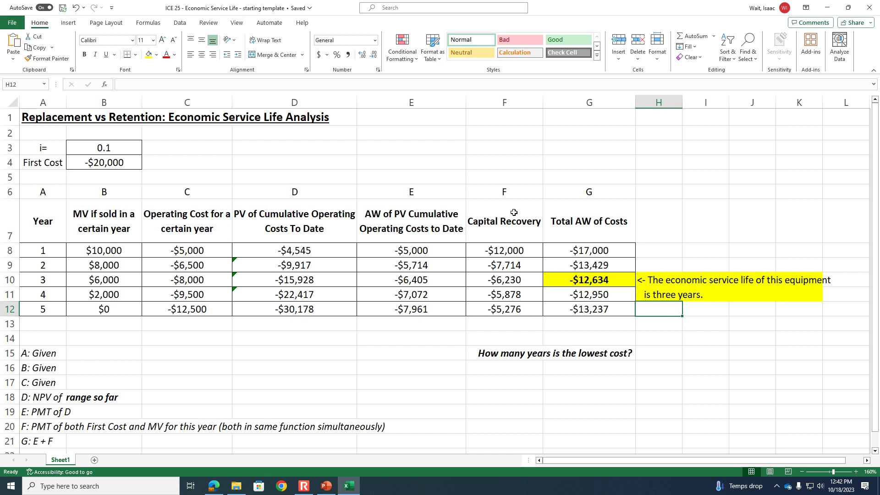
Clear the table contents in A8:I13 and the interest rate and first cost in B3:B4
click(669, 246)
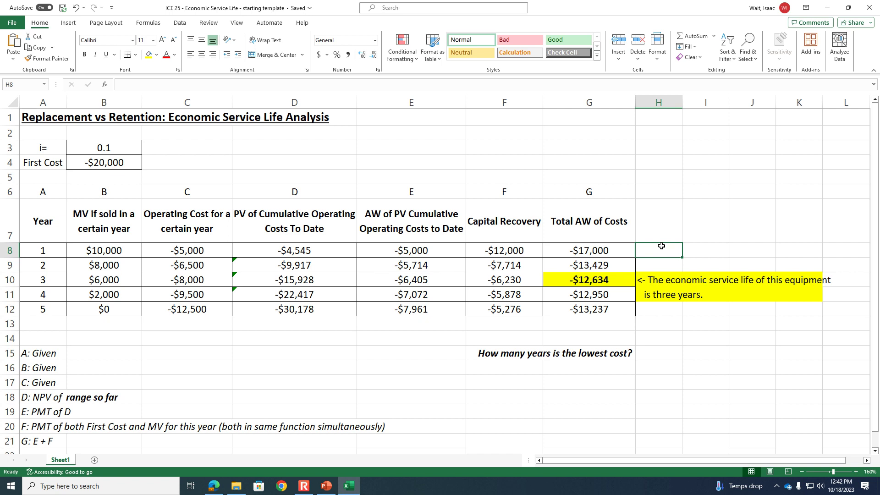
click(56, 251)
drag(51, 251, 721, 328)
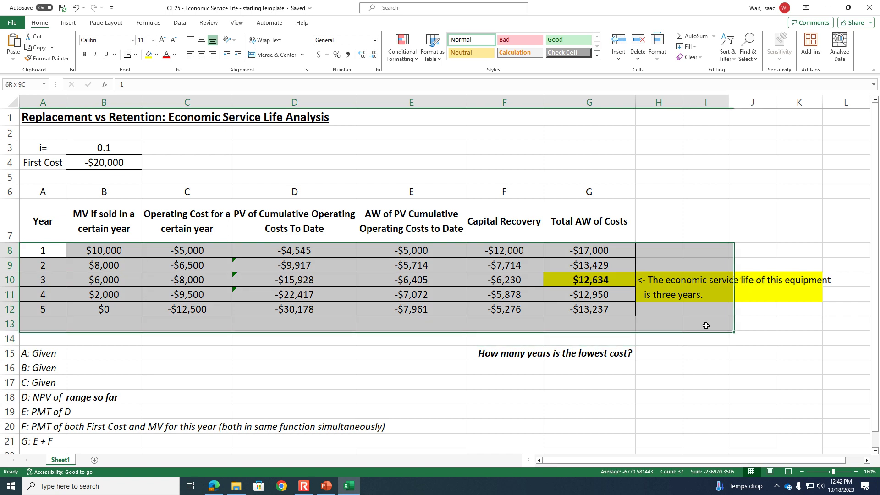
key(Delete)
drag(105, 144, 115, 162)
key(Delete)
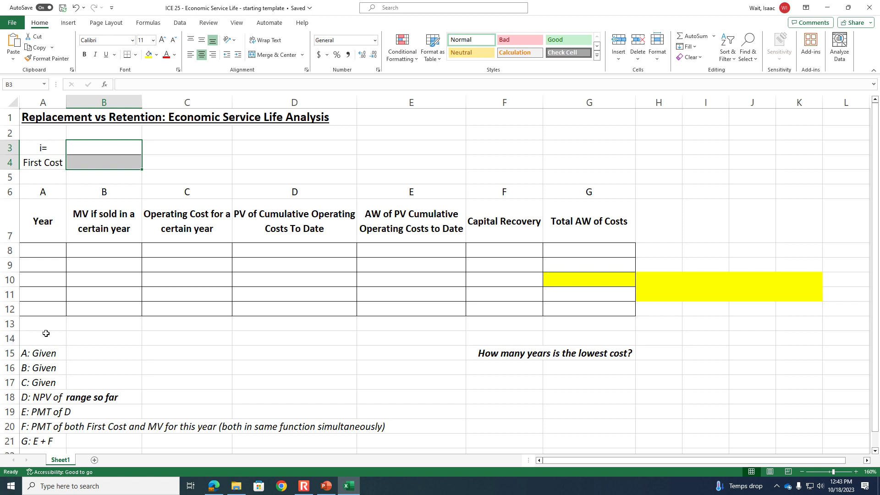
Review the notes in A15:A20 that explain how columns A through F are obtained
click(42, 358)
click(42, 368)
click(42, 383)
click(43, 397)
click(44, 412)
click(46, 426)
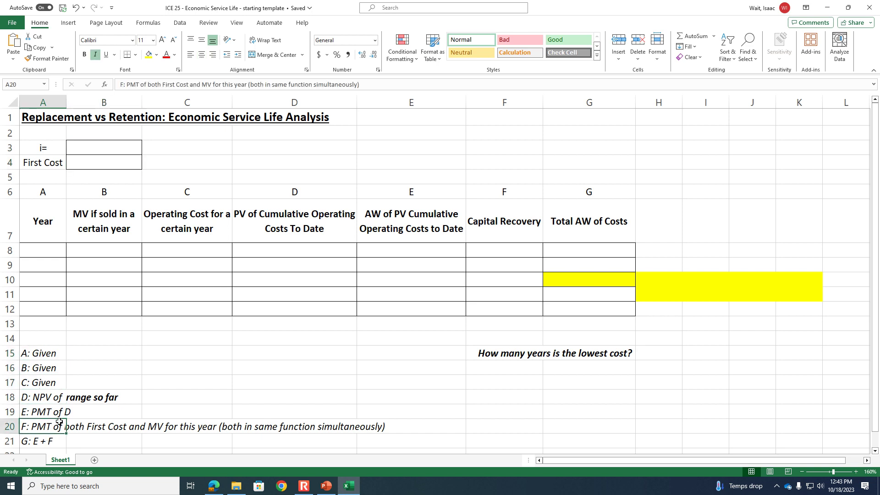
Add a second blank worksheet to the workbook and return to Sheet1
click(95, 460)
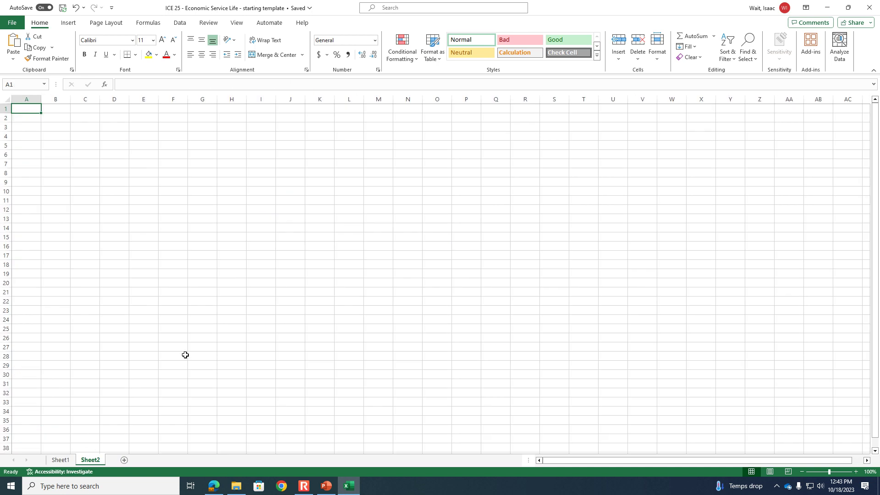
click(60, 460)
scroll(122, 409, down, 2)
scroll(122, 408, up, 2)
click(94, 460)
click(68, 462)
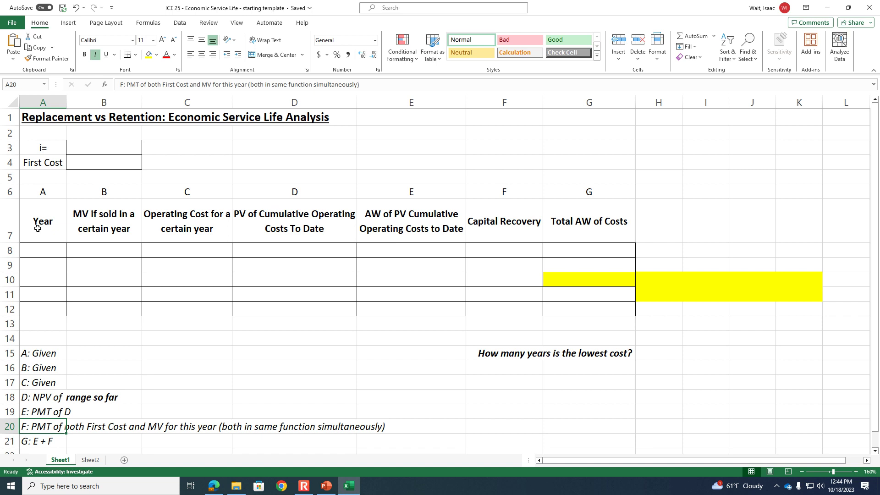
Review the table headings in A7:G7, and switch to PowerPoint to look over the slides on economic service life
drag(37, 228, 564, 222)
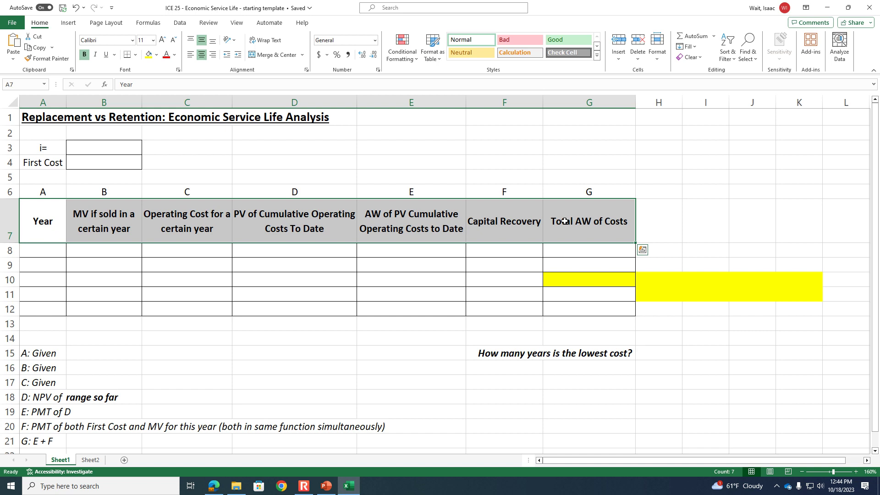
click(326, 485)
scroll(116, 373, down, 4)
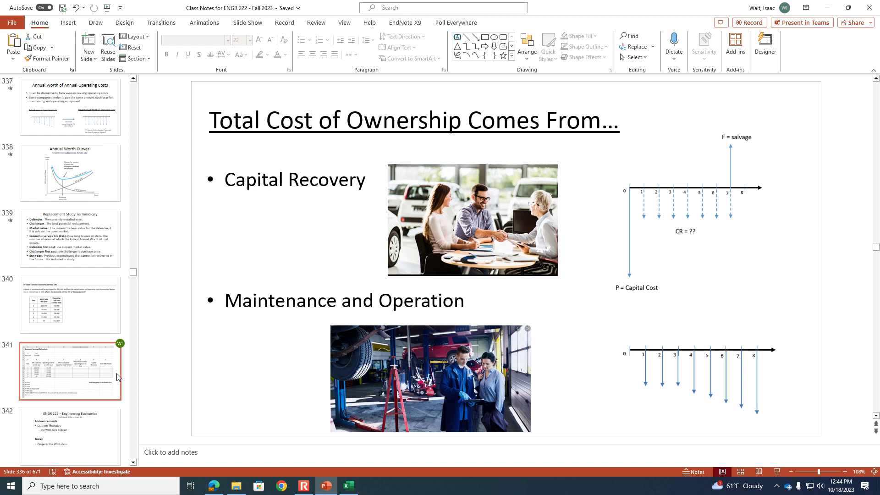
Switch back to Excel and undo the clearing of B3:B4 and of the table contents in A8:I13
click(348, 485)
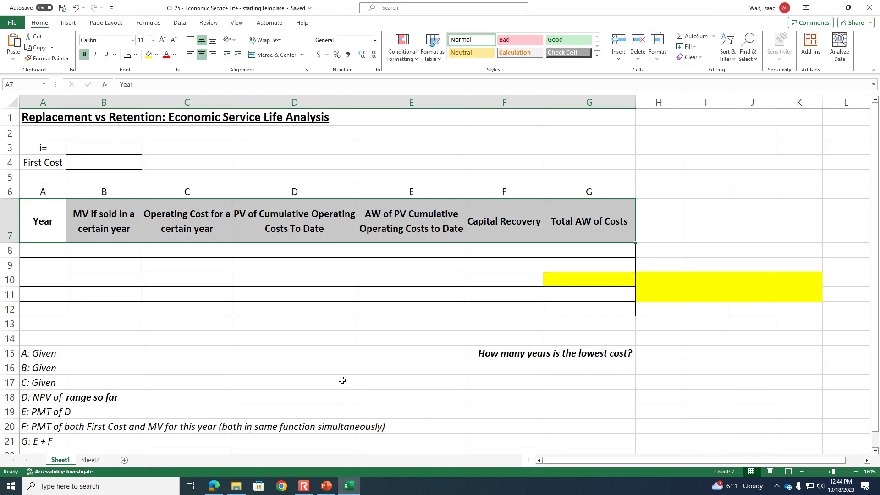
key(ctrl+z)
key(ctrl+z)
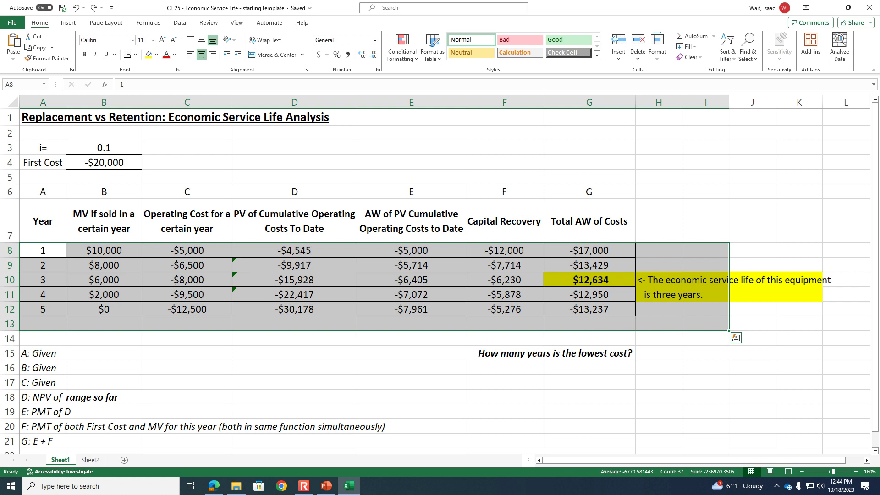
Switch to PowerPoint, select the attendance QR code slide 332, and start the slide show from it
click(326, 485)
scroll(76, 288, up, 5)
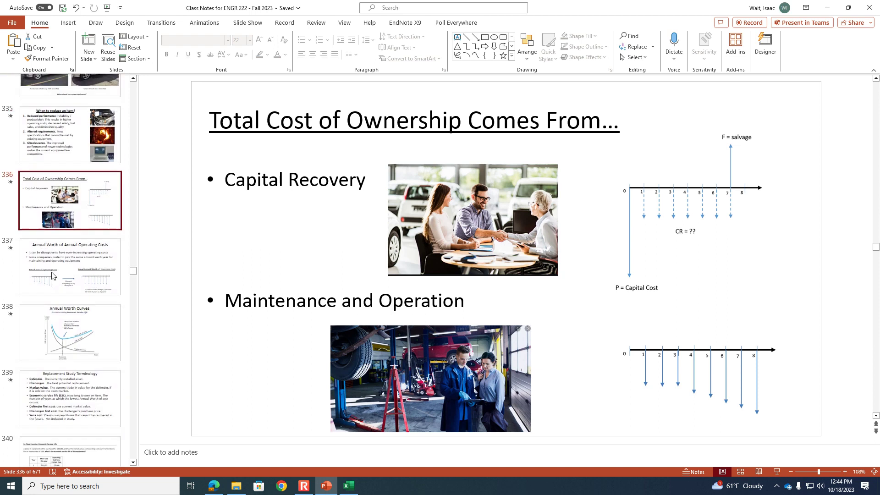
click(80, 149)
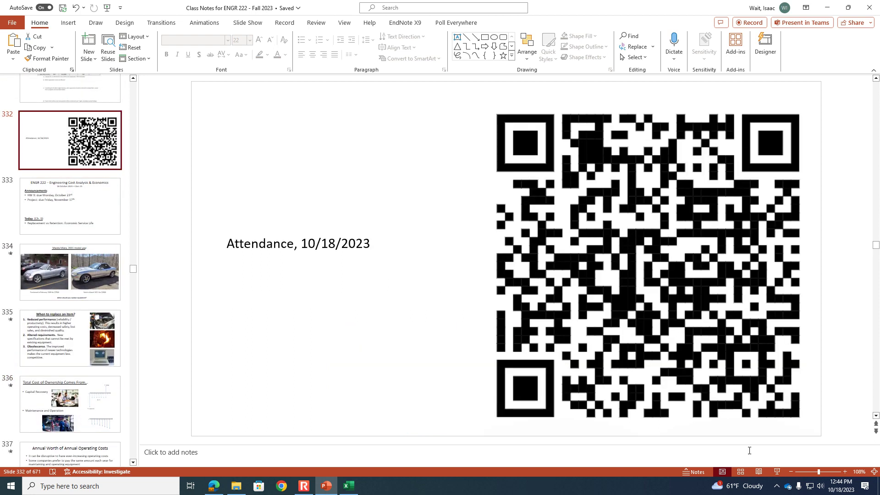
click(776, 472)
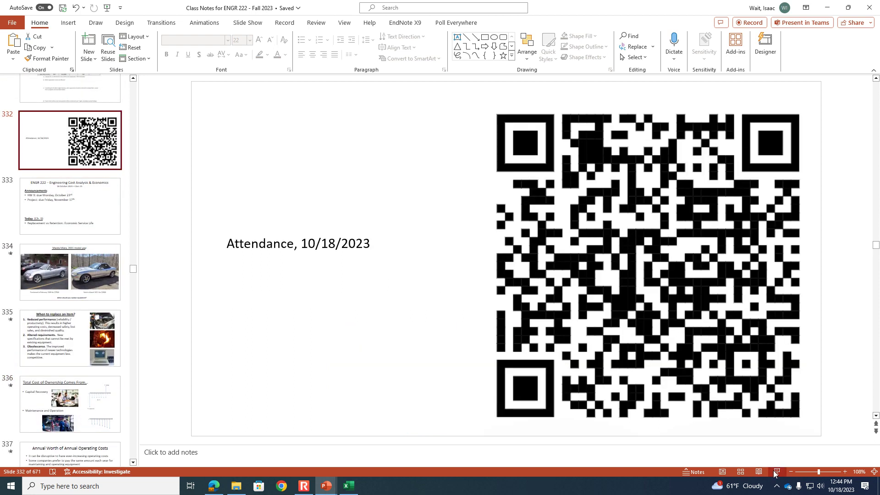